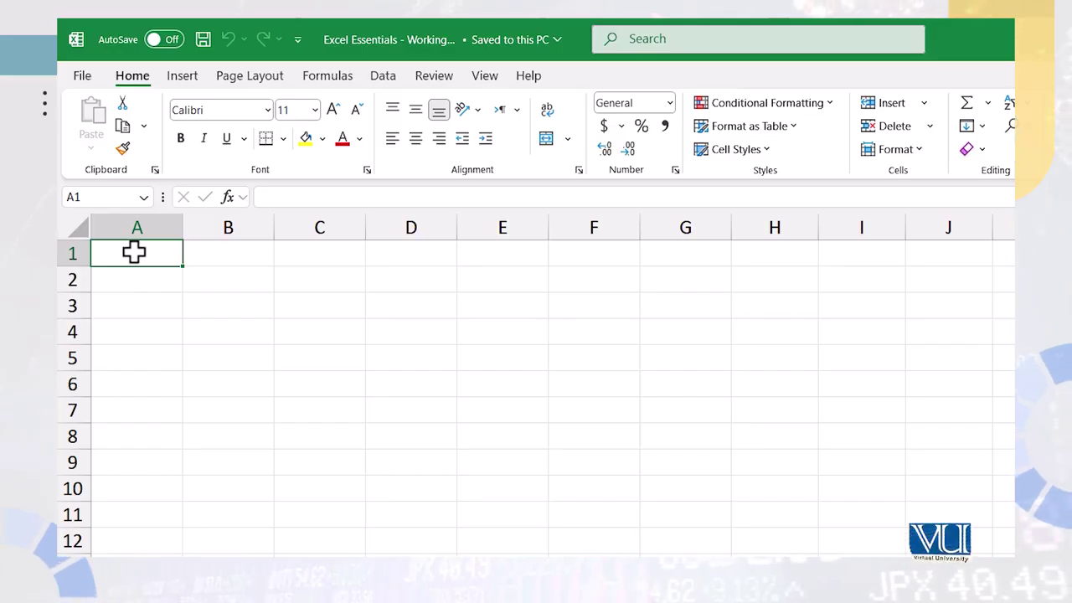
{"action": "key", "text": "Right"}
{"action": "key", "text": "Right"}
{"action": "key", "text": "Right"}
{"action": "key", "text": "Left"}
{"action": "key", "text": "Left"}
{"action": "key", "text": "Left"}
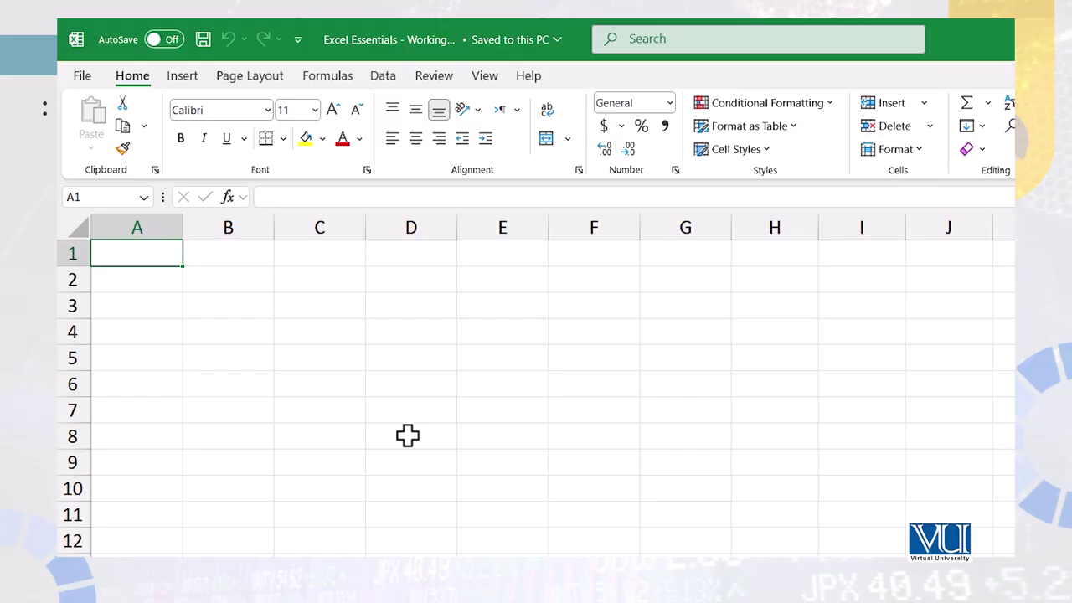
Enter the column header "S. No" in cell A1 and move on to cell B1
{"action": "type", "text": "S. No"}
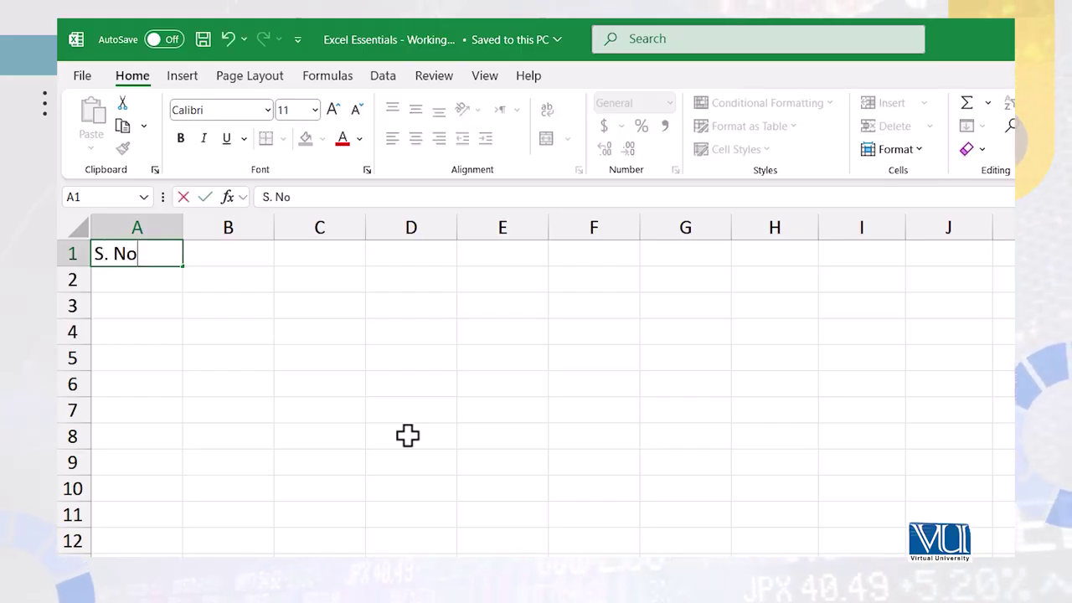
{"action": "key", "text": "Return"}
{"action": "key", "text": "Up"}
{"action": "key", "text": "Right"}
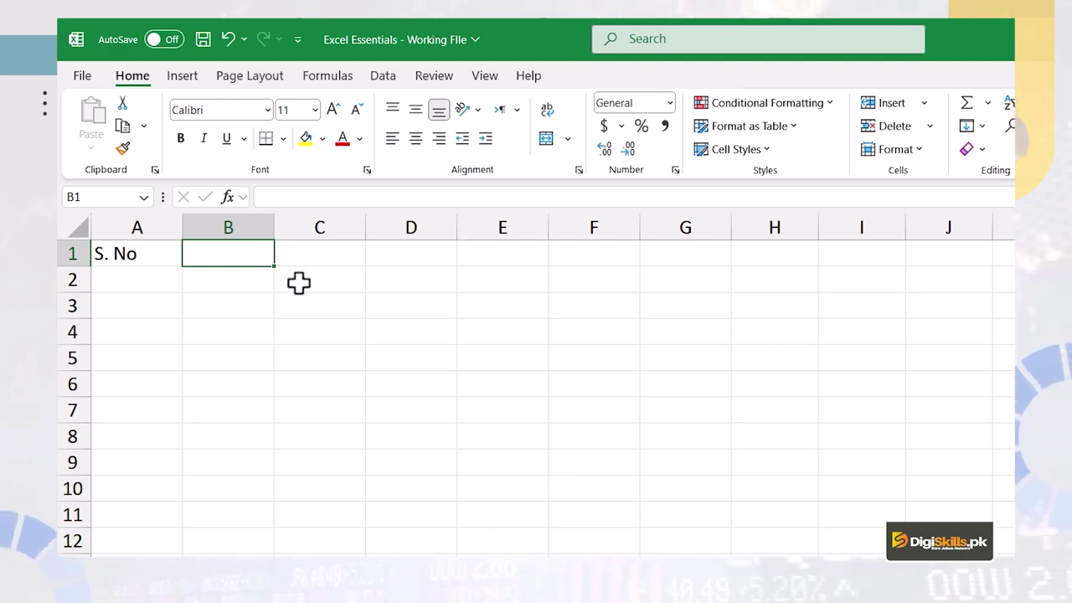
{"action": "key", "text": "Right"}
{"action": "key", "text": "Right"}
{"action": "key", "text": "Right"}
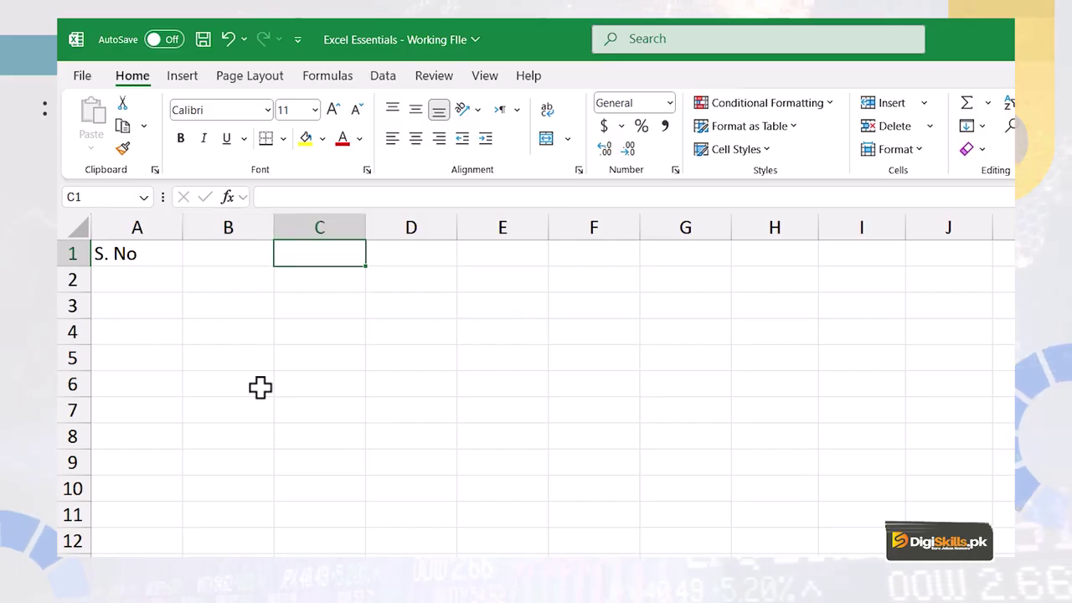
{"action": "key", "text": "Left"}
{"action": "key", "text": "Left"}
{"action": "key", "text": "Left"}
{"action": "key", "text": "Down"}
{"action": "key", "text": "Down"}
{"action": "key", "text": "Down"}
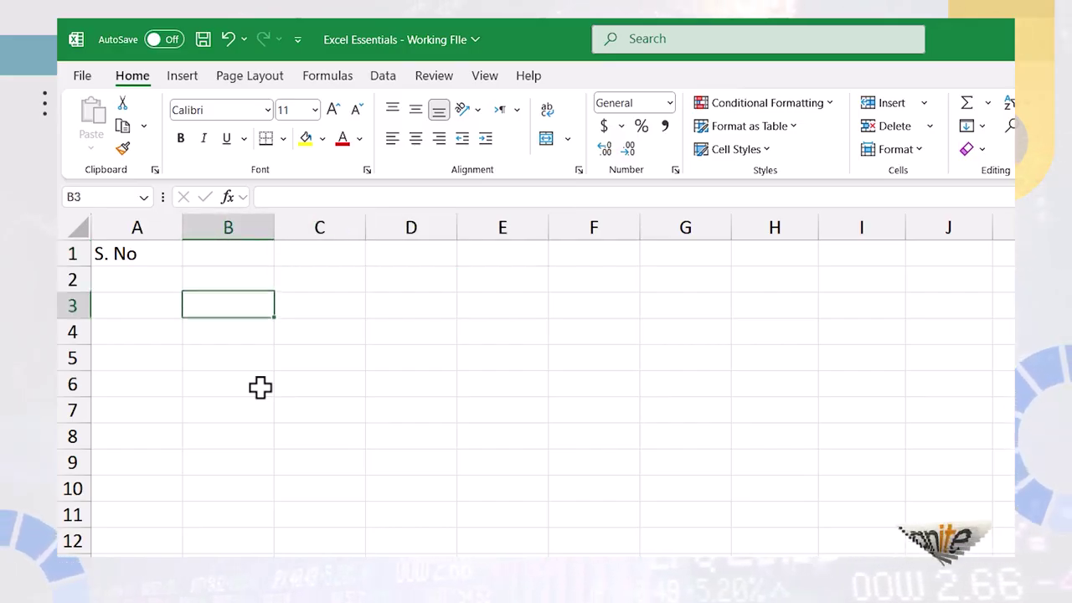
{"action": "key", "text": "Up"}
{"action": "key", "text": "Up"}
{"action": "key", "text": "Up"}
{"action": "key", "text": "Left"}
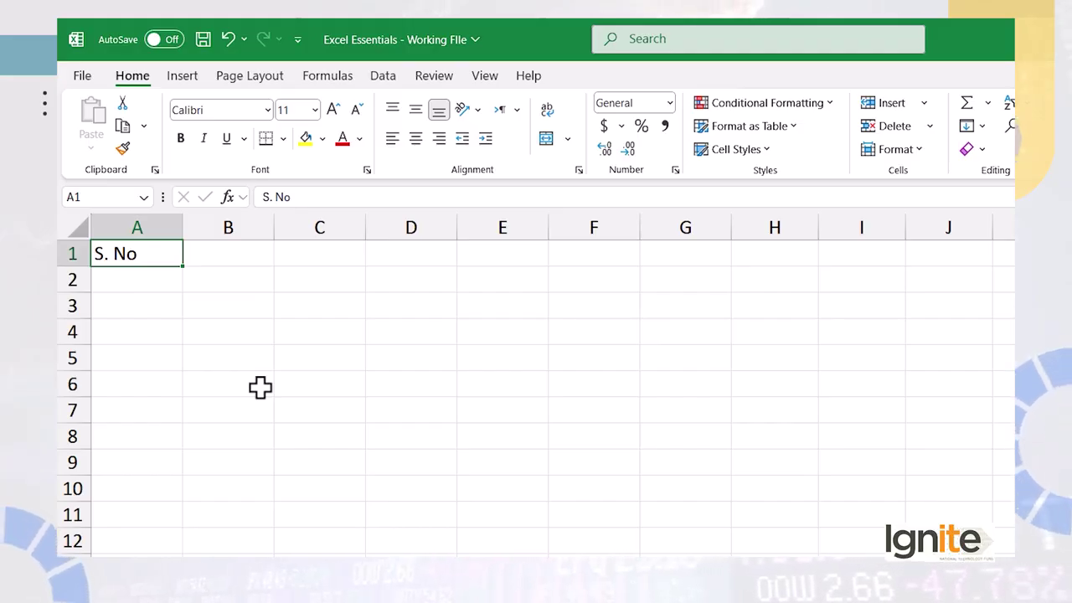
Enter the column header "Name" in cell B1, with a capital N
{"action": "key", "text": "Right"}
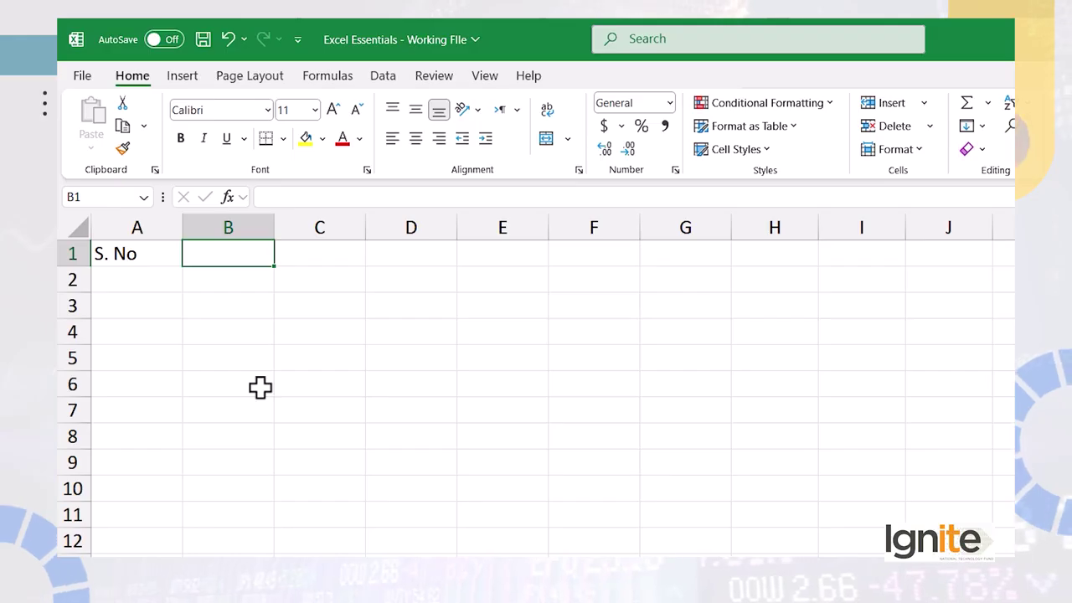
{"action": "type", "text": "name"}
{"action": "key", "text": "BackSpace"}
{"action": "key", "text": "BackSpace"}
{"action": "key", "text": "BackSpace"}
{"action": "key", "text": "BackSpace"}
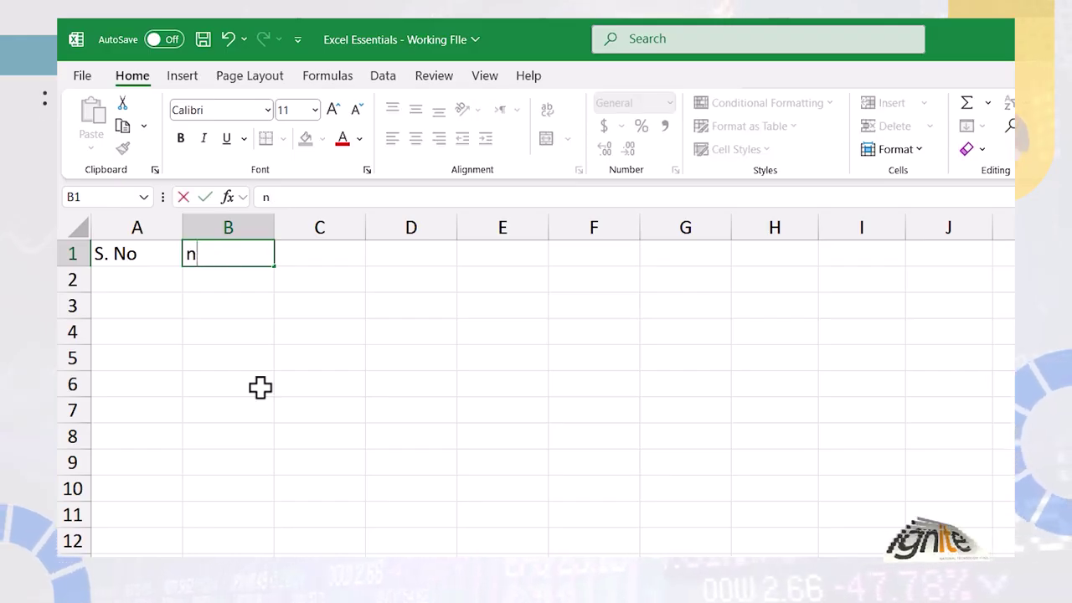
{"action": "type", "text": "Name"}
{"action": "key", "text": "Right"}
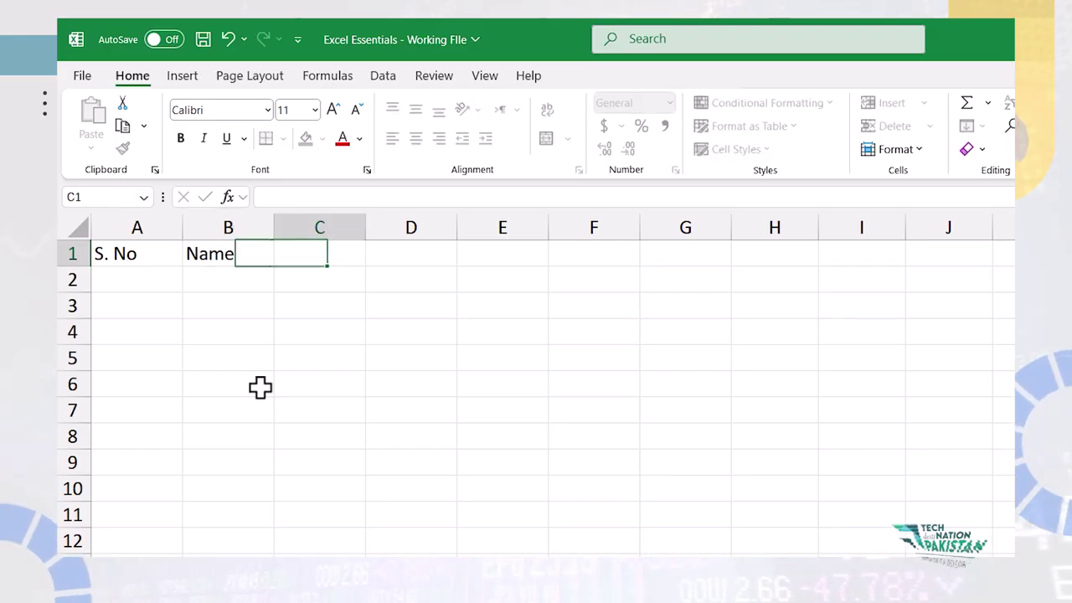
Enter the column headers "Item 1", "Item 2" and "Item 3" in cells C1 to E1
{"action": "type", "text": "Item 1"}
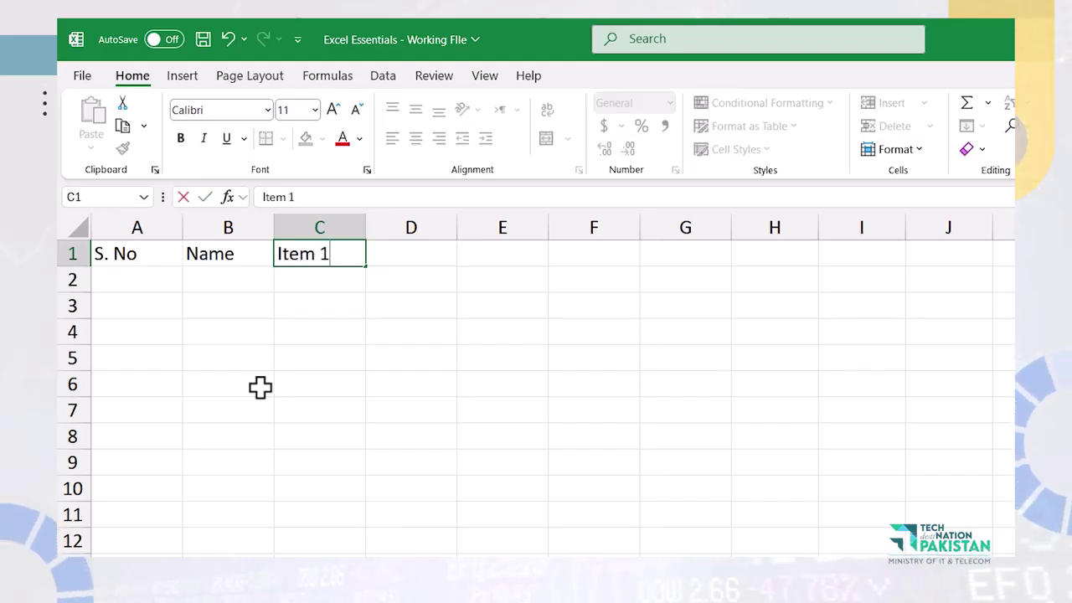
{"action": "key", "text": "Right"}
{"action": "type", "text": "Item 2"}
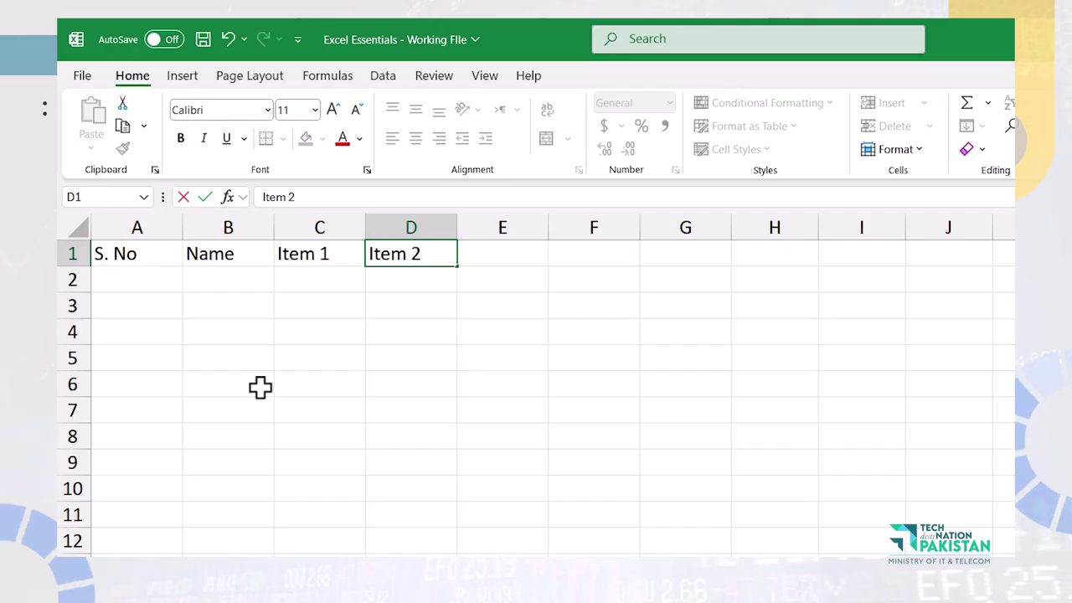
{"action": "key", "text": "Right"}
{"action": "type", "text": "Item"}
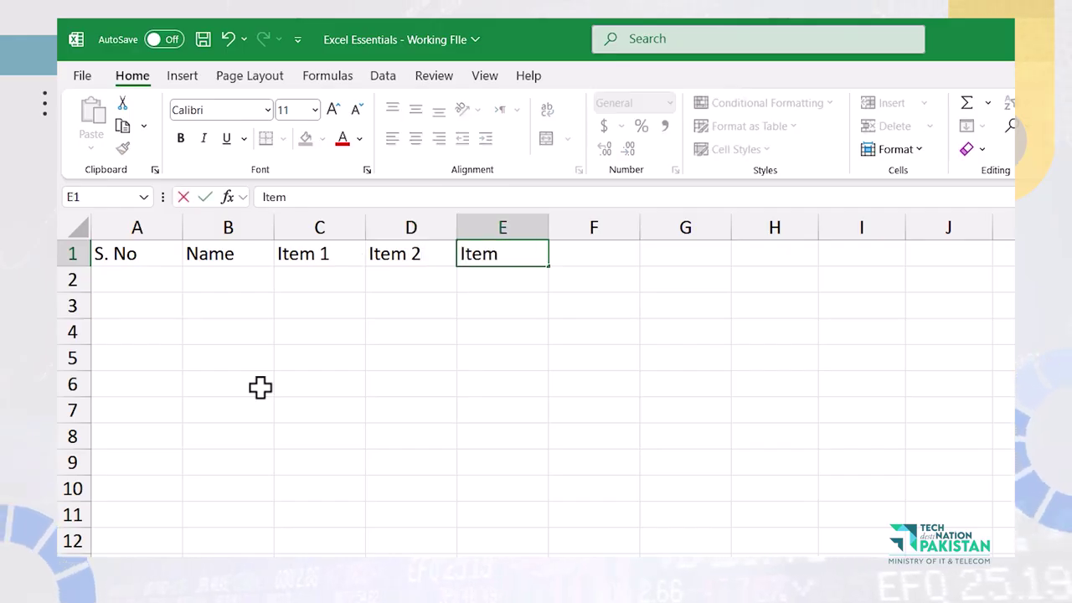
{"action": "key", "text": "Return"}
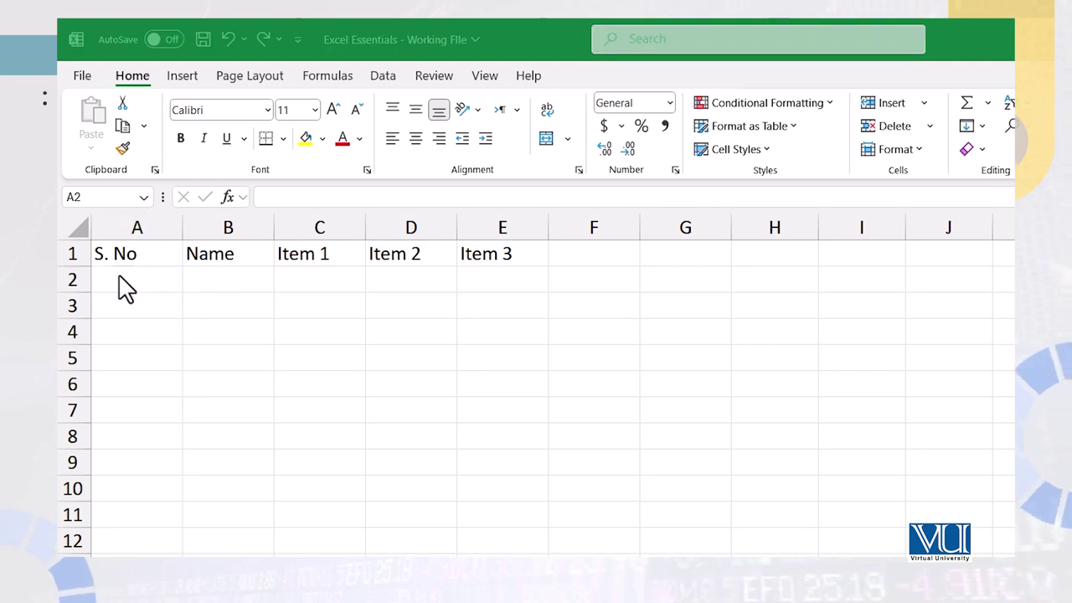
{"action": "left_click", "coordinate": [118, 275]}
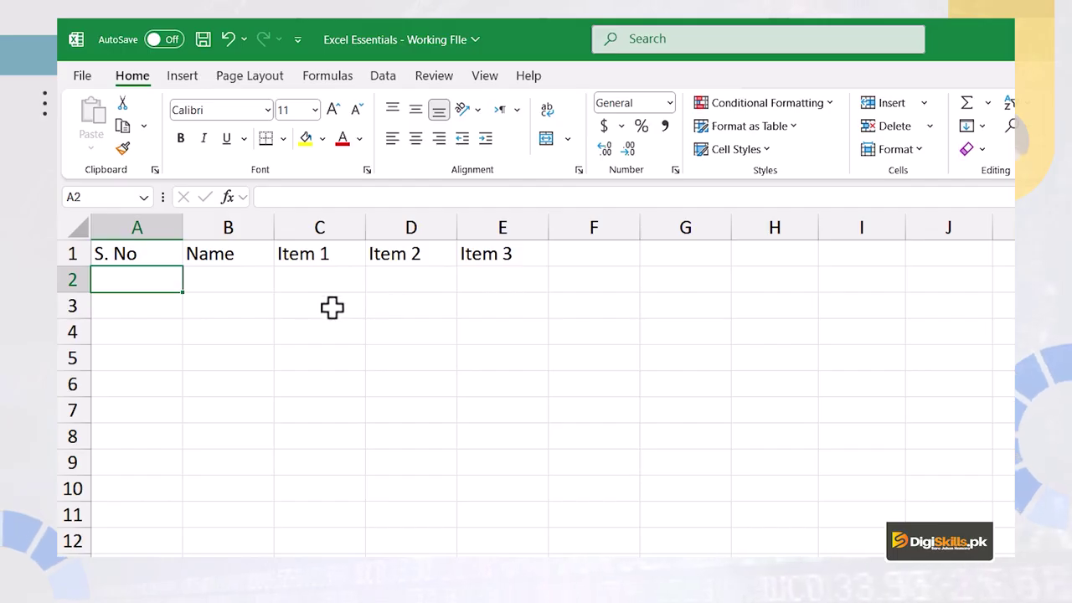
{"action": "left_click_drag", "start_coordinate": [332, 308], "coordinate": [481, 424]}
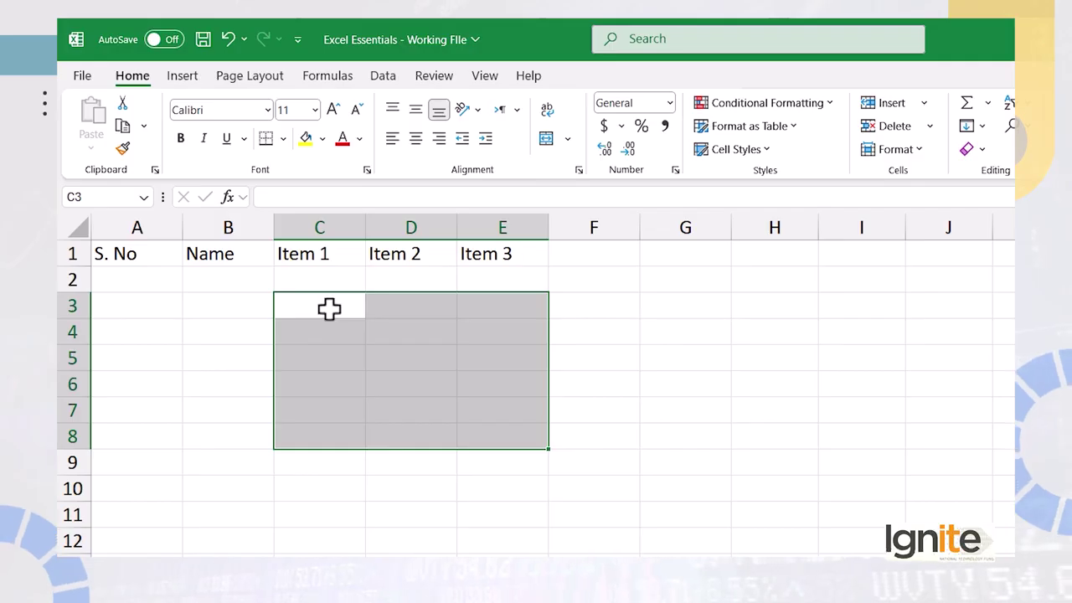
{"action": "double_click", "coordinate": [665, 310]}
{"action": "left_click_drag", "start_coordinate": [590, 308], "coordinate": [432, 444]}
{"action": "left_click_drag", "start_coordinate": [549, 499], "coordinate": [415, 330]}
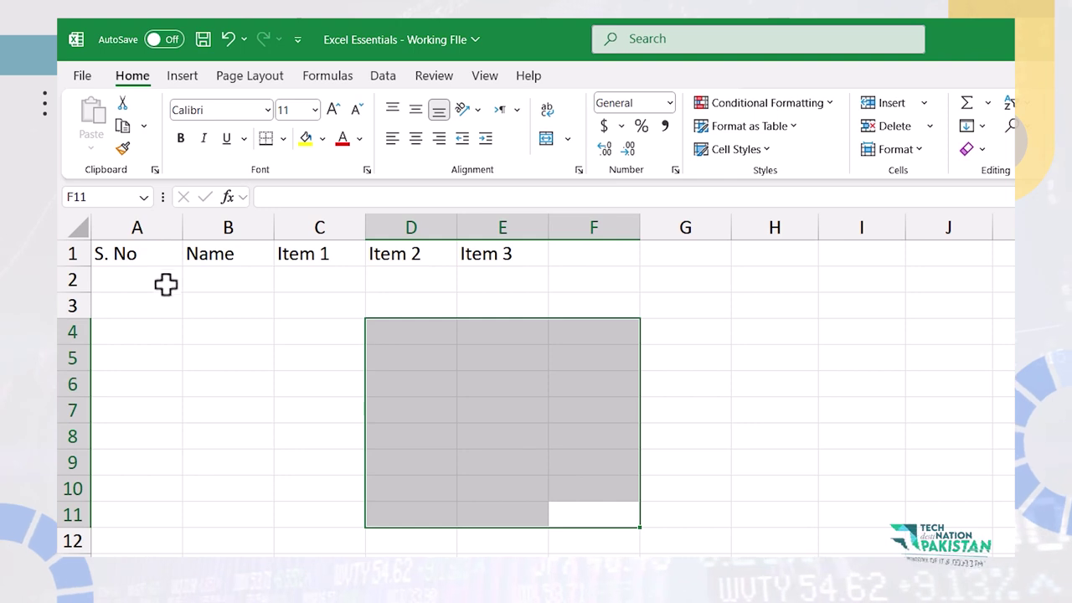
{"action": "left_click_drag", "start_coordinate": [162, 280], "coordinate": [468, 445]}
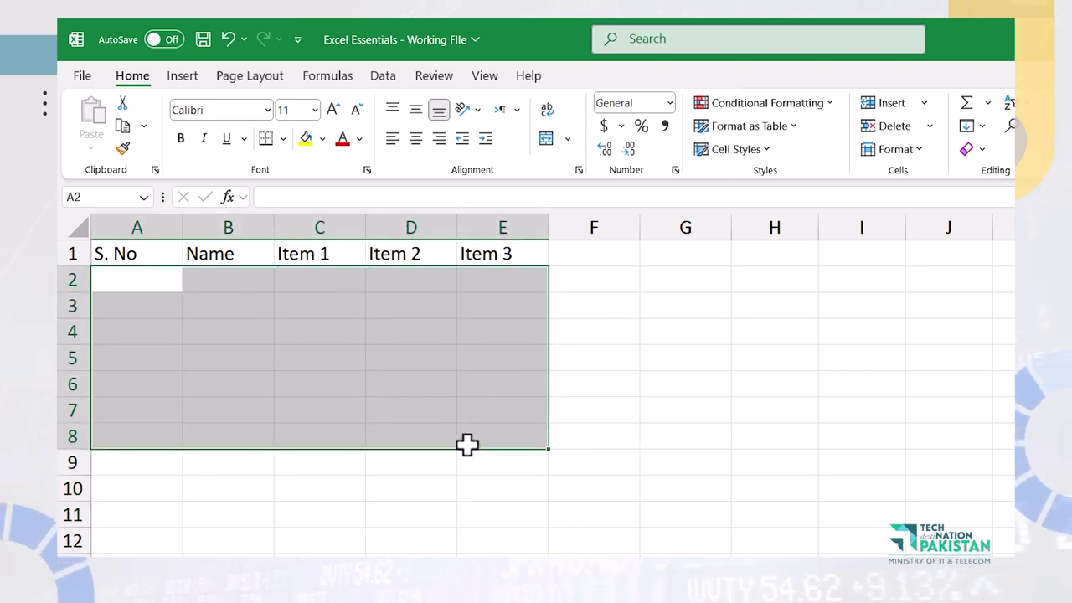
Enter the serial numbers 1, 2 and 3 in cells A2 to A4 under the S. No header
{"action": "left_click", "coordinate": [131, 284]}
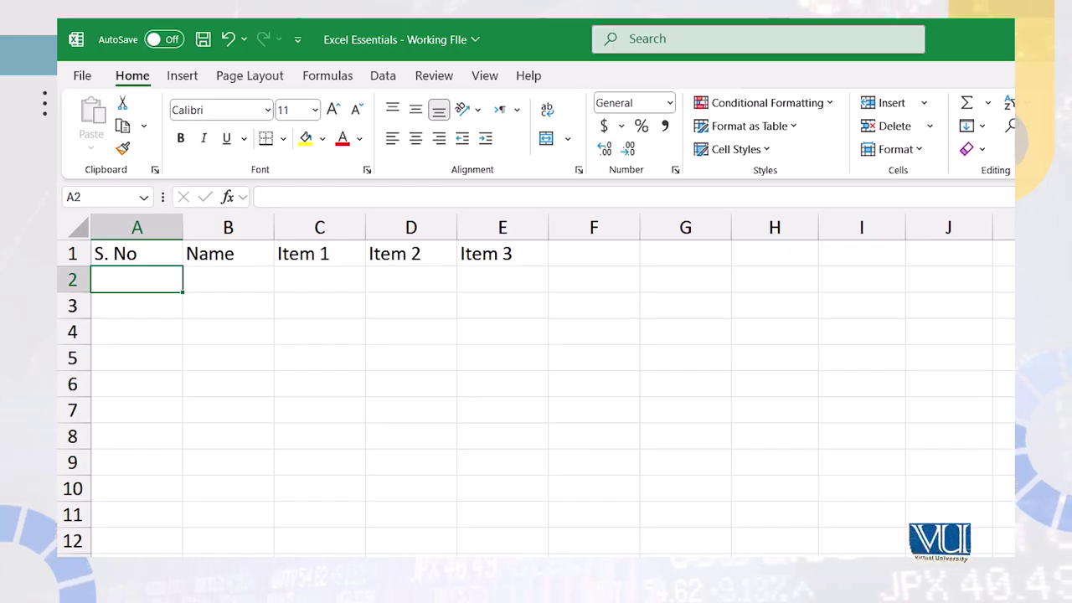
{"action": "type", "text": "1"}
{"action": "key", "text": "Return"}
{"action": "type", "text": "2"}
{"action": "key", "text": "Return"}
{"action": "type", "text": "3"}
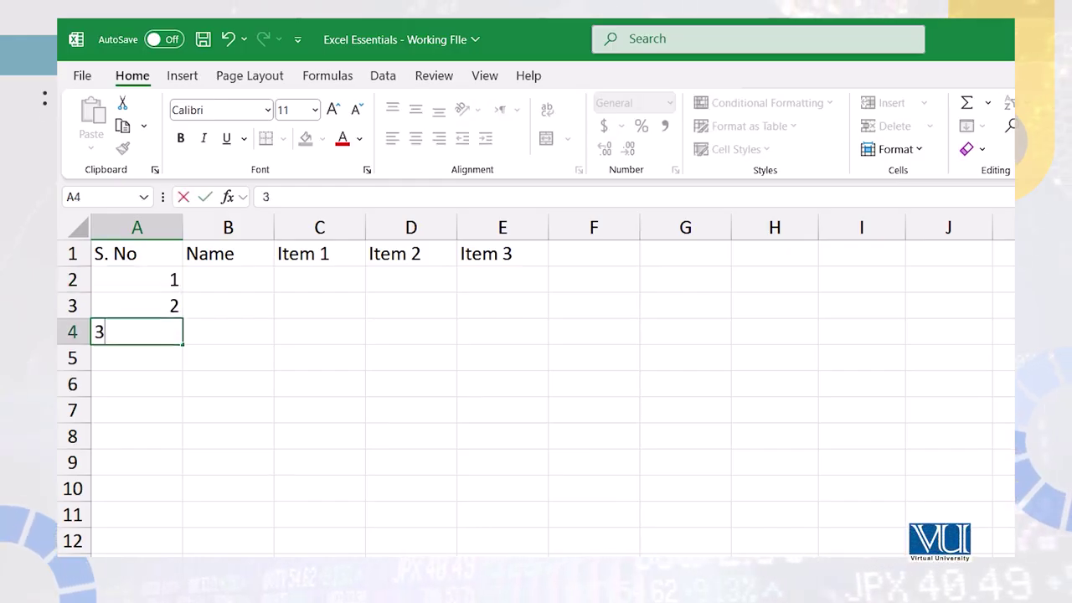
{"action": "key", "text": "Return"}
Clear the serial number in cell A4, keeping only the first two entries
{"action": "key", "text": "Up"}
{"action": "key", "text": "Up"}
{"action": "key", "text": "Up"}
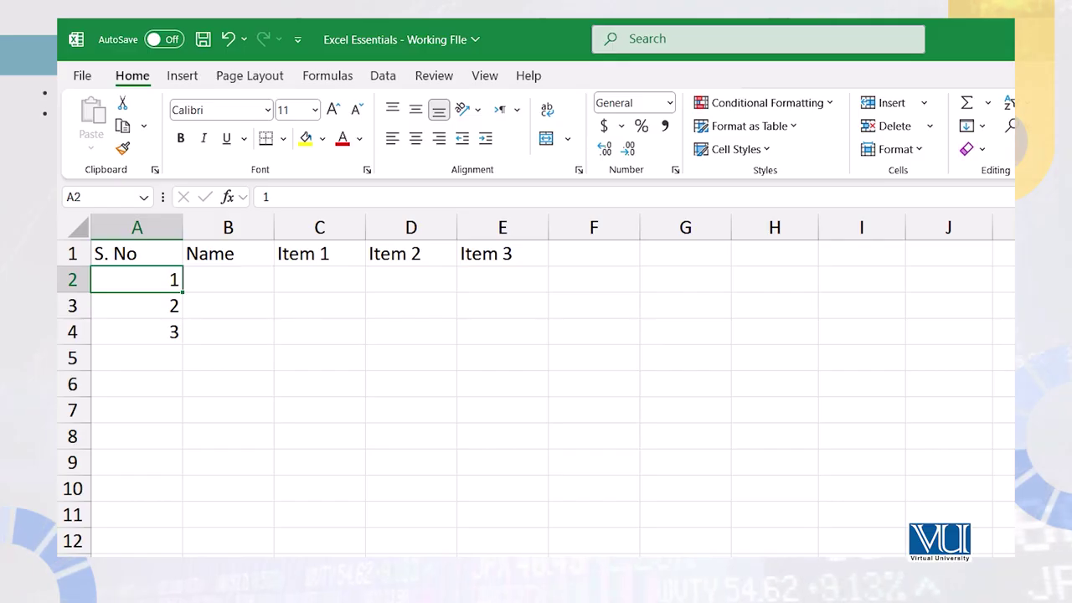
{"action": "key", "text": "Down"}
{"action": "key", "text": "Down"}
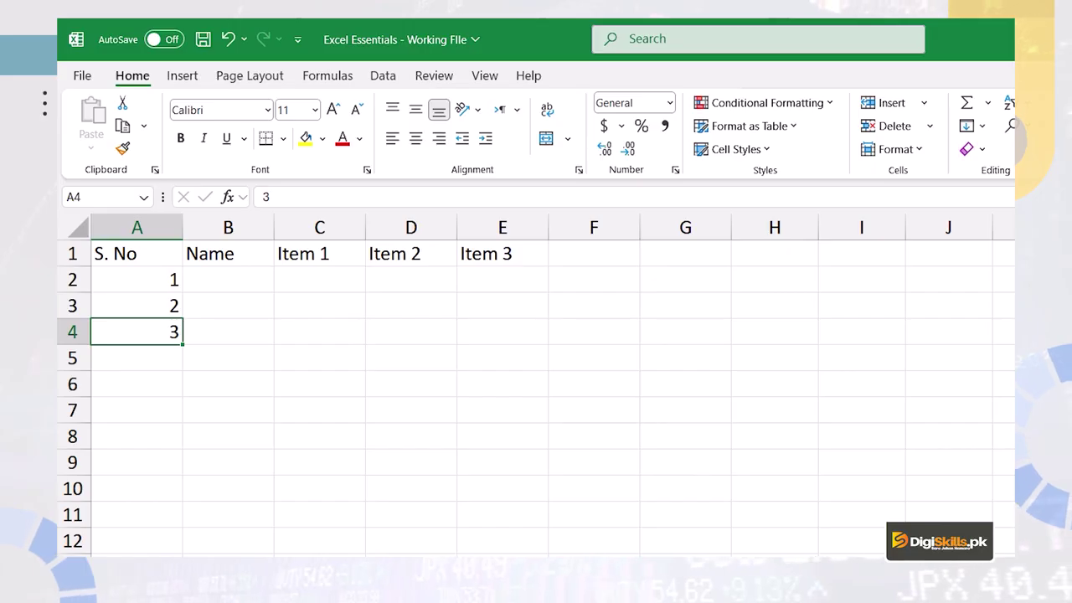
{"action": "key", "text": "Delete"}
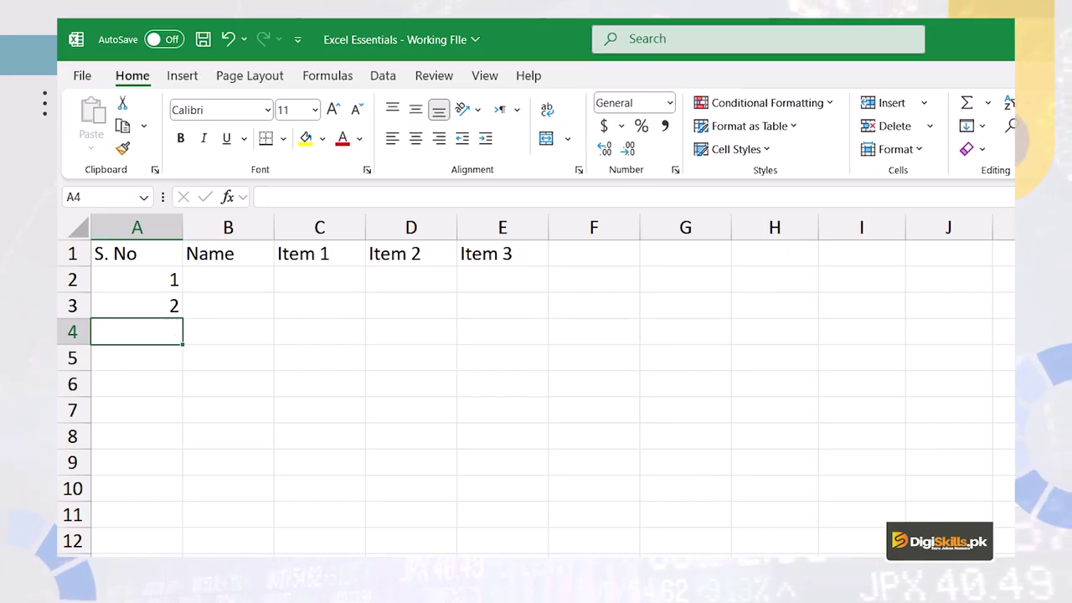
{"action": "left_click", "coordinate": [136, 306]}
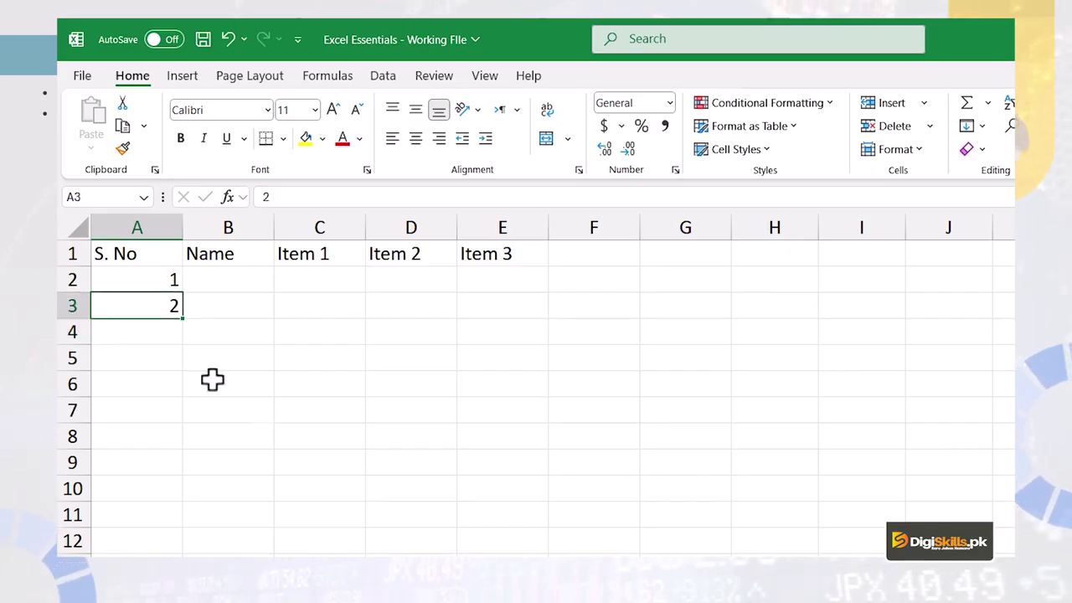
{"action": "left_click_drag", "start_coordinate": [142, 273], "coordinate": [144, 295]}
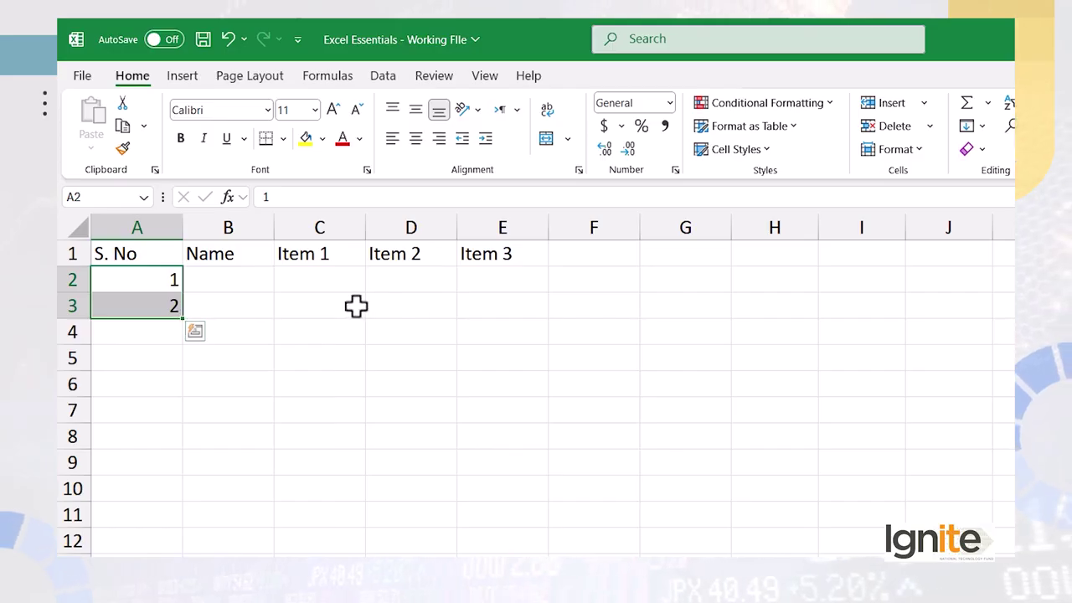
{"action": "left_click", "coordinate": [416, 306]}
{"action": "left_click", "coordinate": [596, 315]}
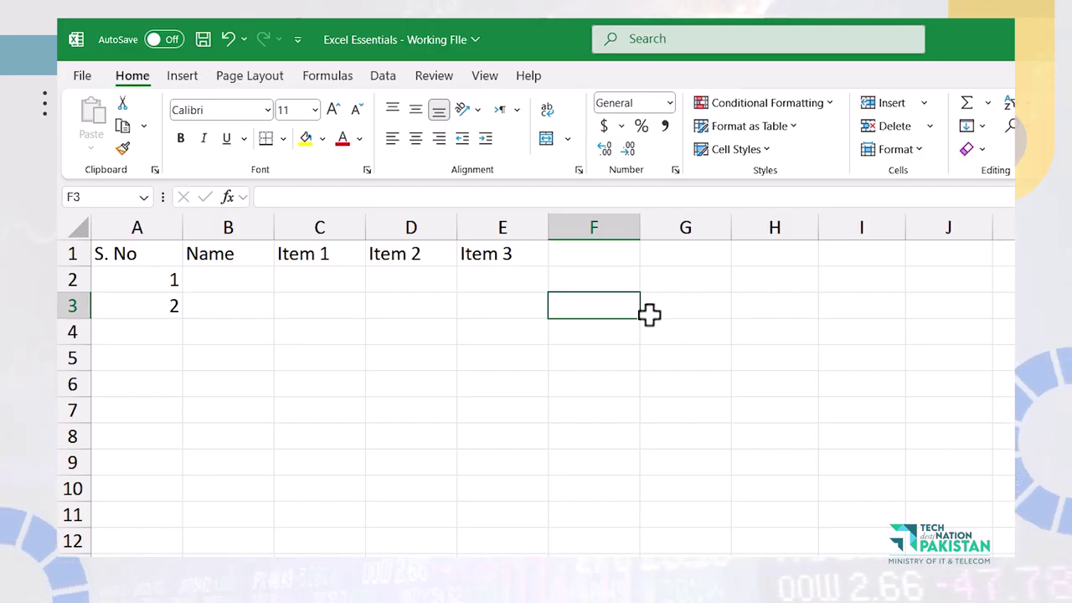
{"action": "left_click", "coordinate": [517, 327]}
Fill the number series from A2:A3 down to 10 in A11, and extend it to 14 in A15
{"action": "left_click_drag", "start_coordinate": [146, 284], "coordinate": [147, 299]}
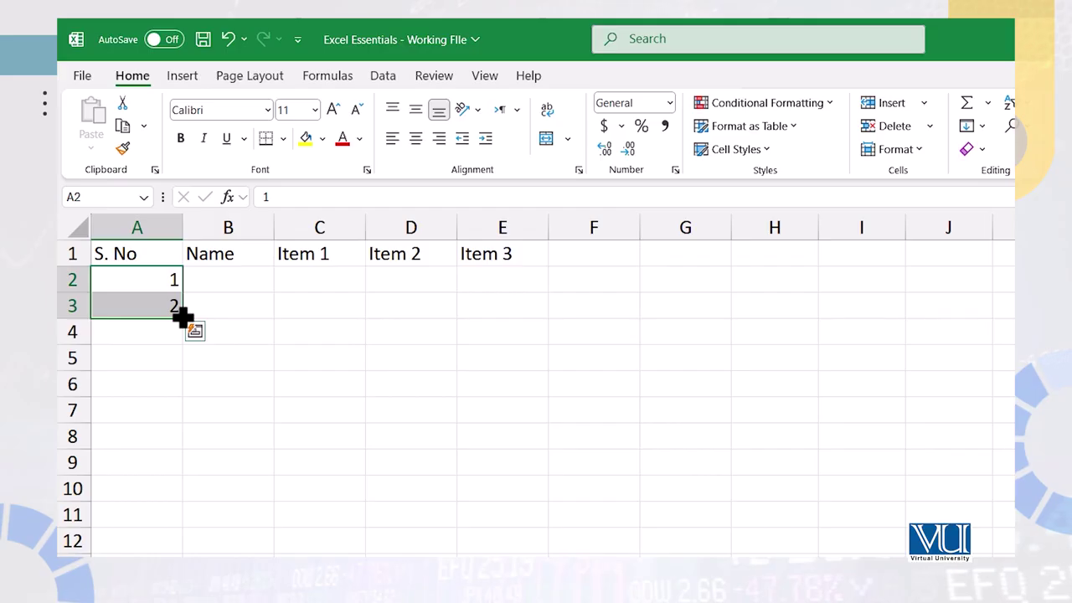
{"action": "left_click_drag", "start_coordinate": [183, 317], "coordinate": [182, 528]}
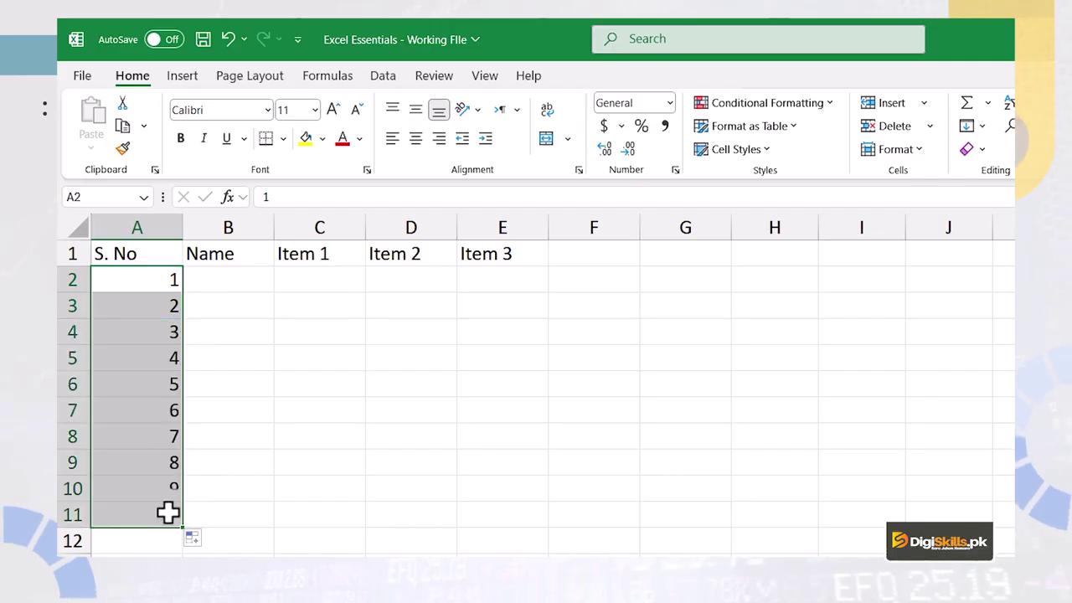
{"action": "left_click_drag", "start_coordinate": [153, 492], "coordinate": [158, 511]}
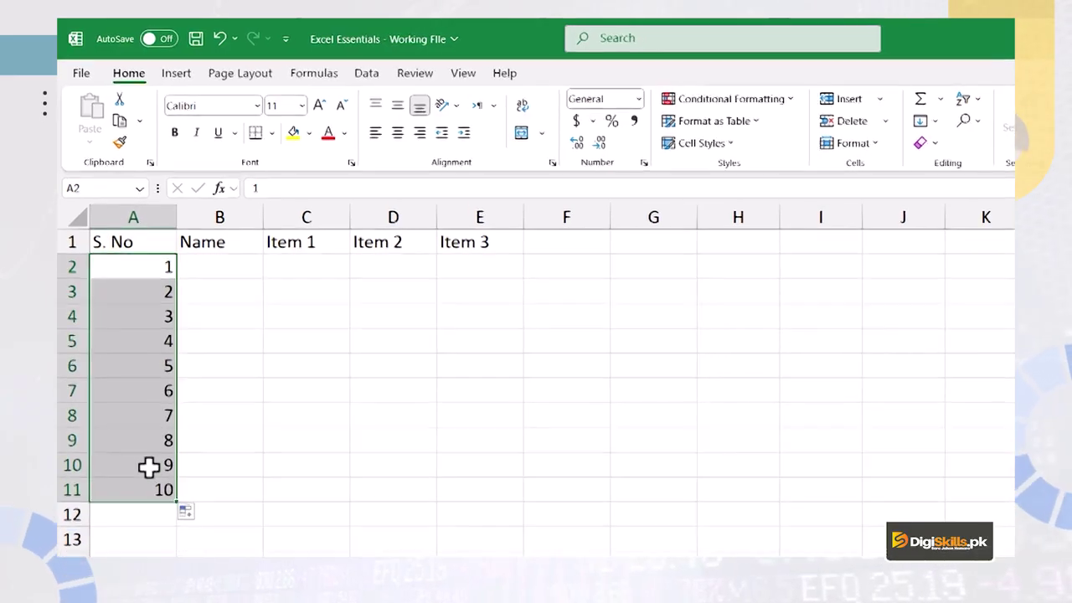
{"action": "left_click_drag", "start_coordinate": [144, 436], "coordinate": [158, 536]}
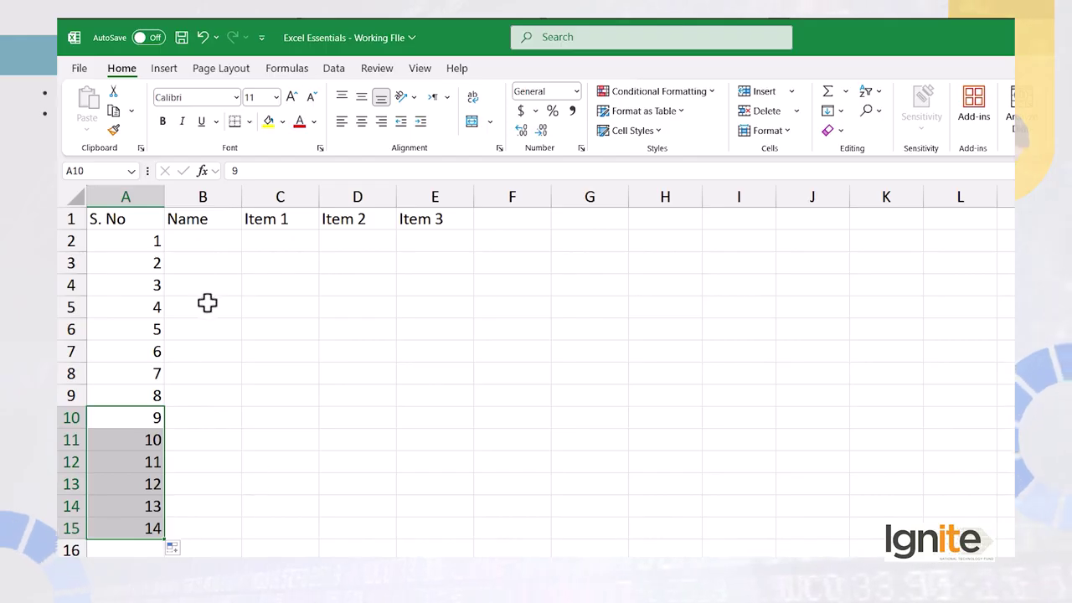
{"action": "left_click", "coordinate": [199, 243]}
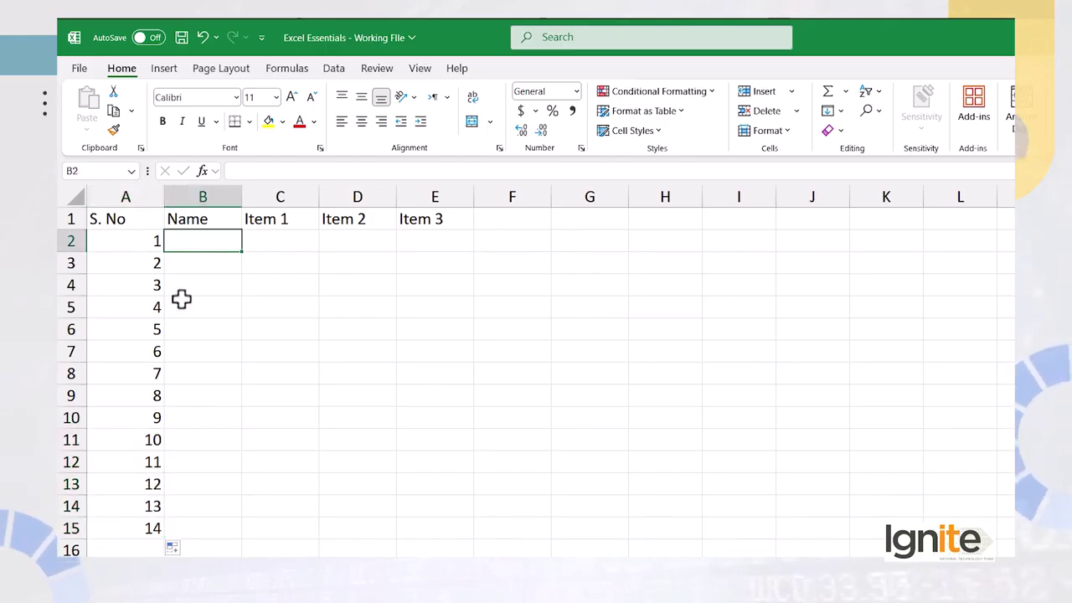
Delete the serial numbers 7 to 14 in cells A8 to A15 and return to cell A1
{"action": "left_click_drag", "start_coordinate": [148, 369], "coordinate": [149, 524]}
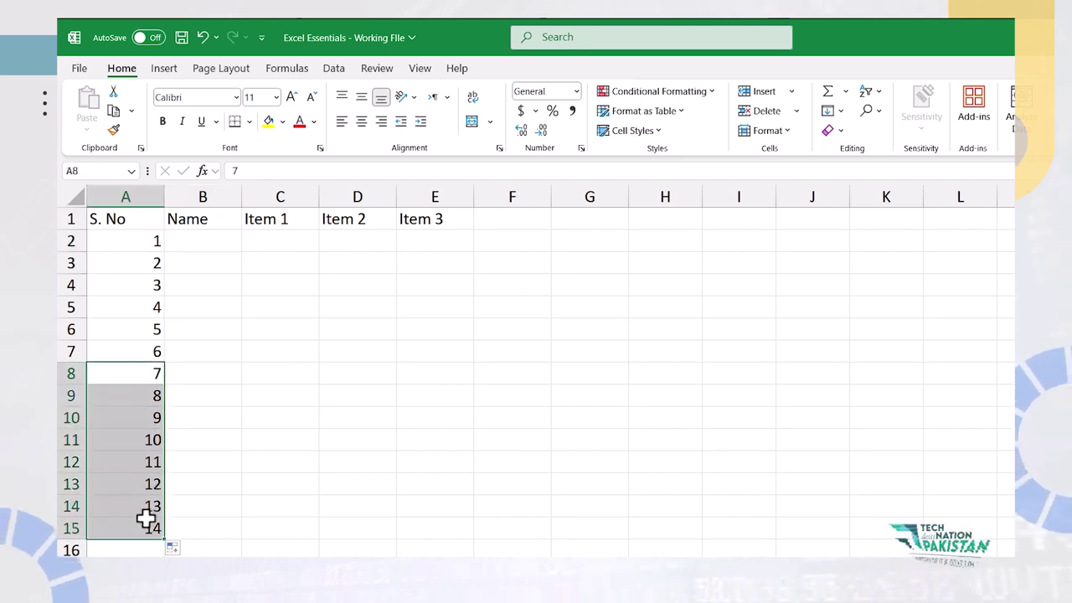
{"action": "key", "text": "Delete"}
{"action": "key", "text": "Up"}
{"action": "key", "text": "Up"}
{"action": "key", "text": "Up"}
{"action": "key", "text": "Up"}
{"action": "key", "text": "Up"}
{"action": "key", "text": "Up"}
{"action": "key", "text": "Up"}
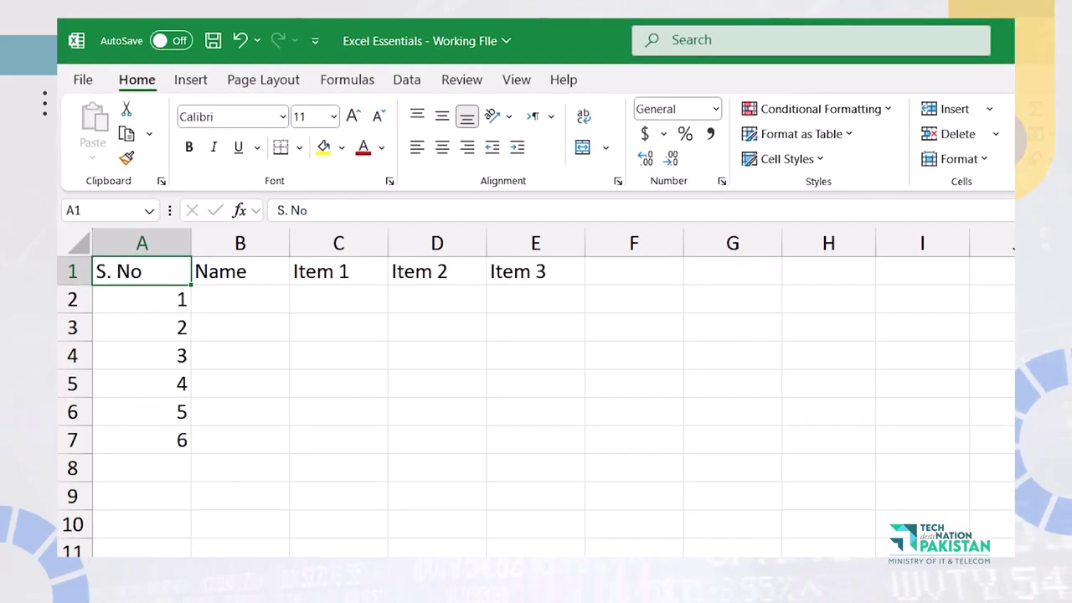
Enter the first person's name in cell B2 and move on to the Item 1 column
{"action": "key", "text": "Right"}
{"action": "key", "text": "Down"}
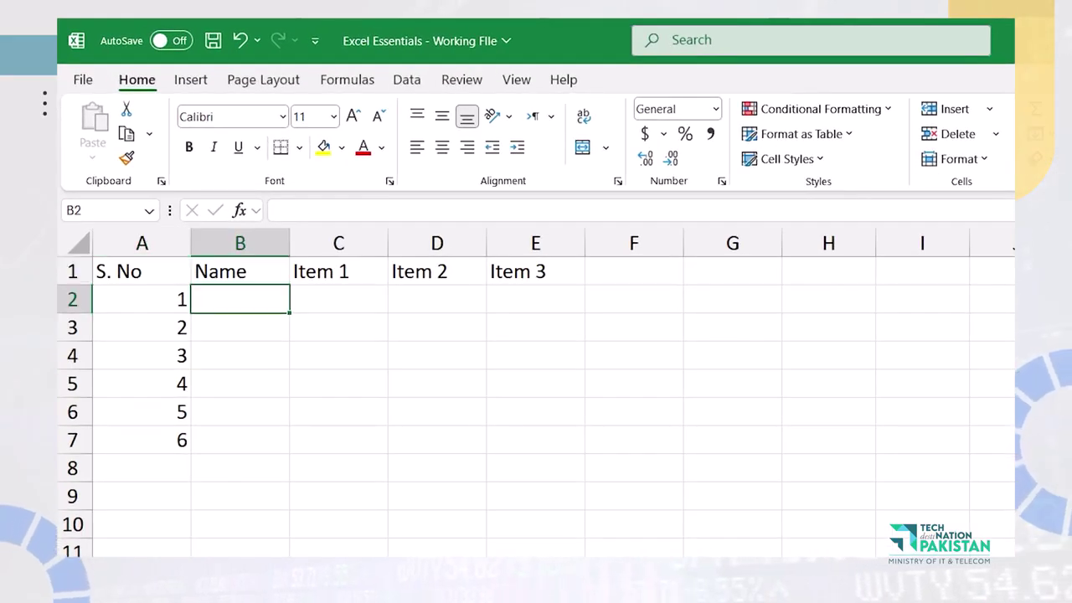
{"action": "type", "text": "Jahangir"}
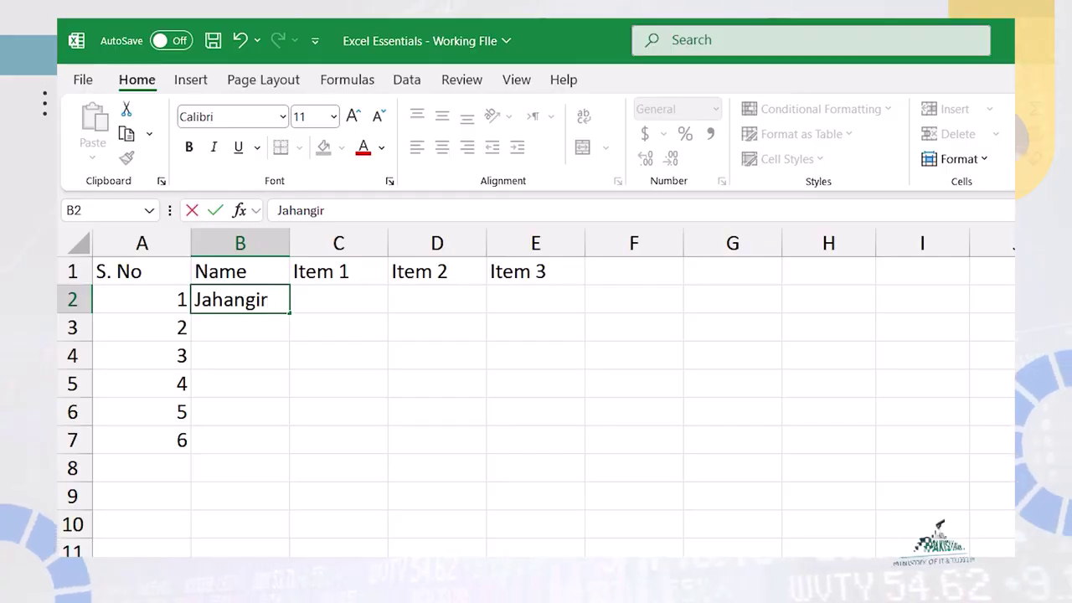
{"action": "key", "text": "Tab"}
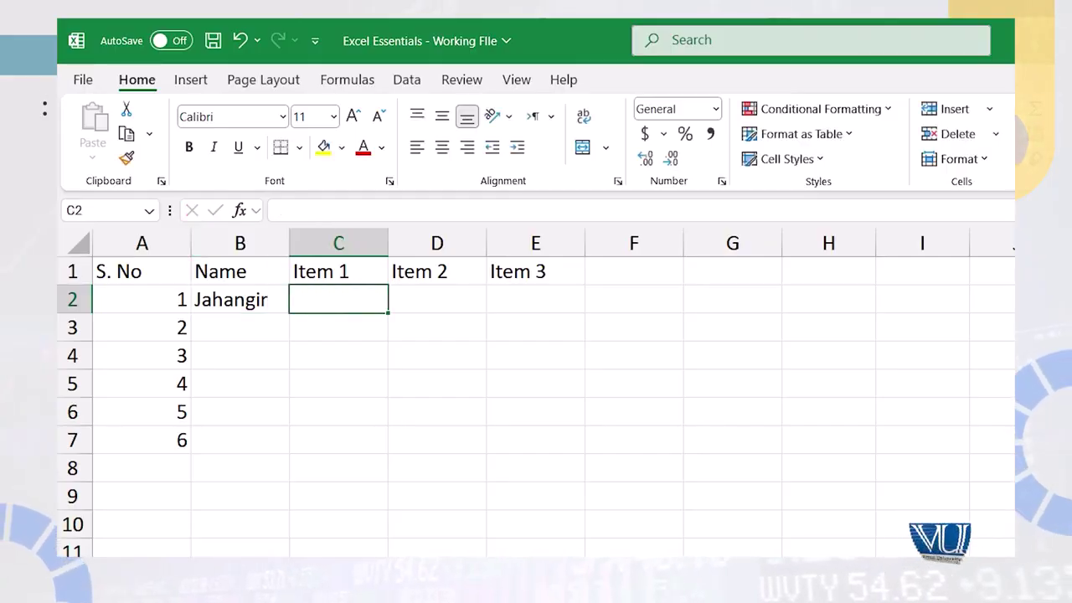
Enter 99, 88 and 77 in C2:E2 as the first person's item values and move to cell B3
{"action": "type", "text": "99"}
{"action": "key", "text": "Tab"}
{"action": "type", "text": "88"}
{"action": "key", "text": "Tab"}
{"action": "type", "text": "7"}
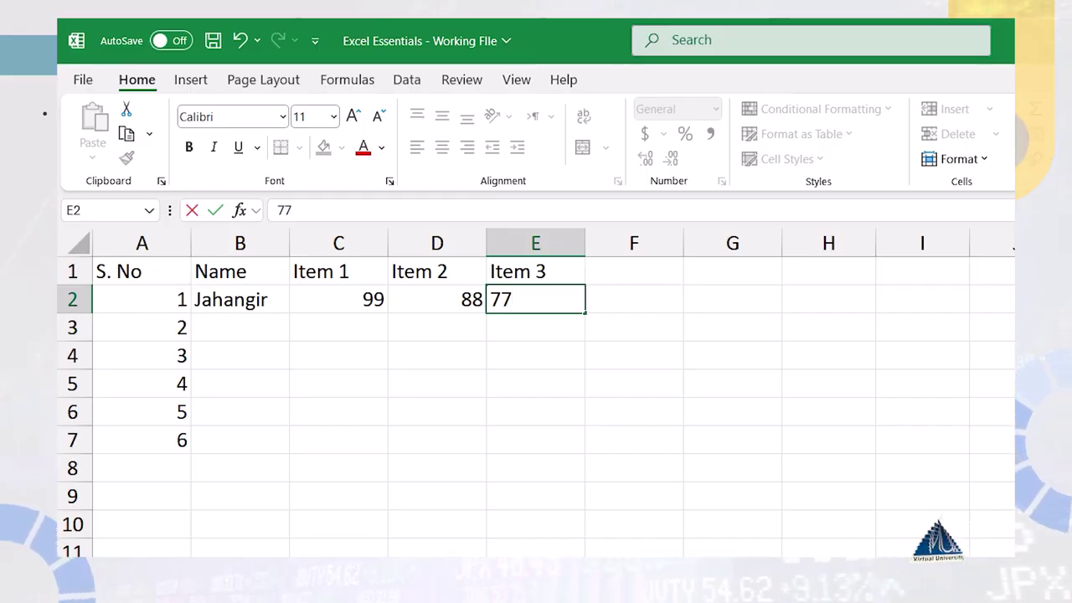
{"action": "key", "text": "Return"}
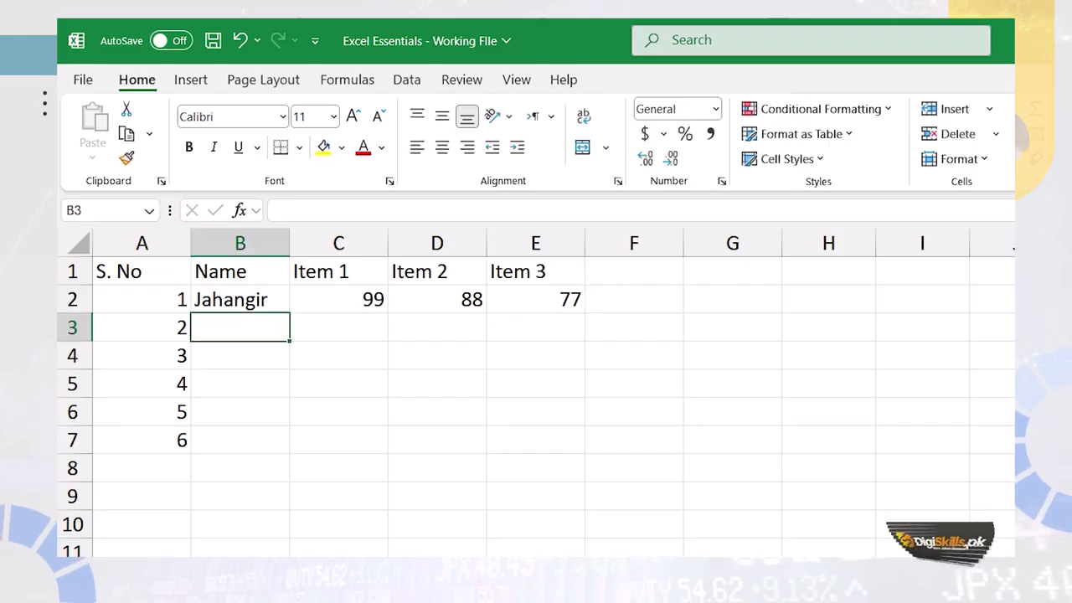
Enter the second person's name in B3 with the item values 77, 88 and 99 in C3:E3
{"action": "type", "text": "Sachwani"}
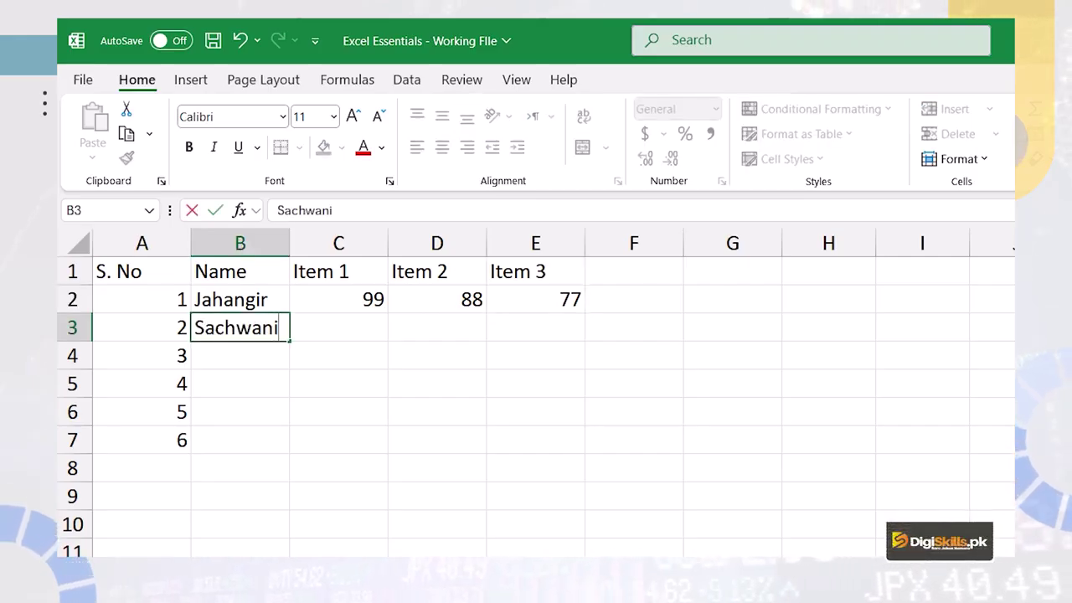
{"action": "key", "text": "Tab"}
{"action": "type", "text": "77"}
{"action": "key", "text": "Tab"}
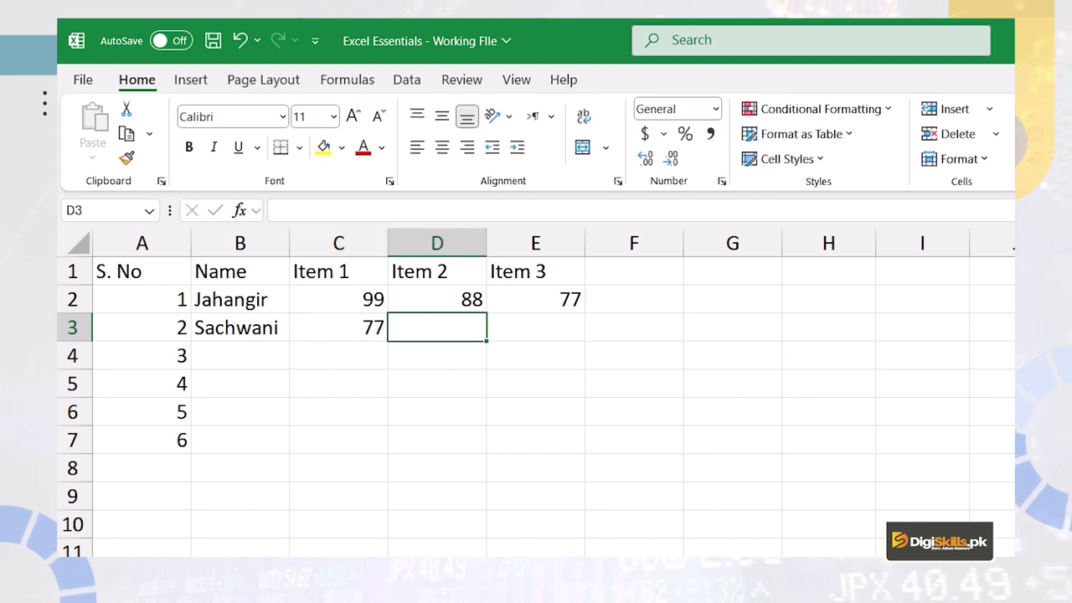
{"action": "type", "text": "88"}
{"action": "key", "text": "Tab"}
{"action": "type", "text": "99"}
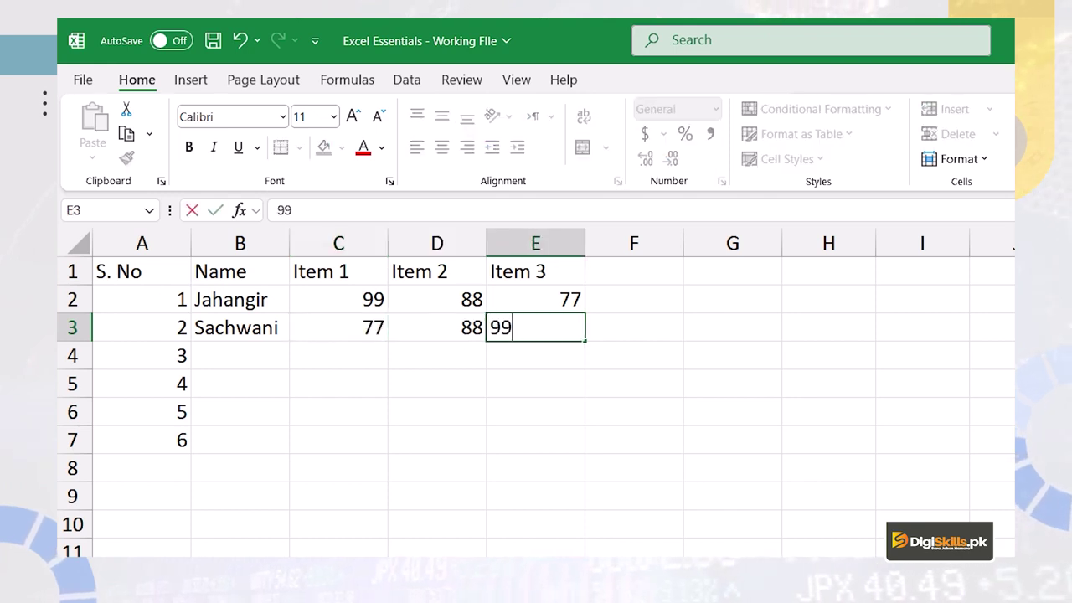
{"action": "key", "text": "Tab"}
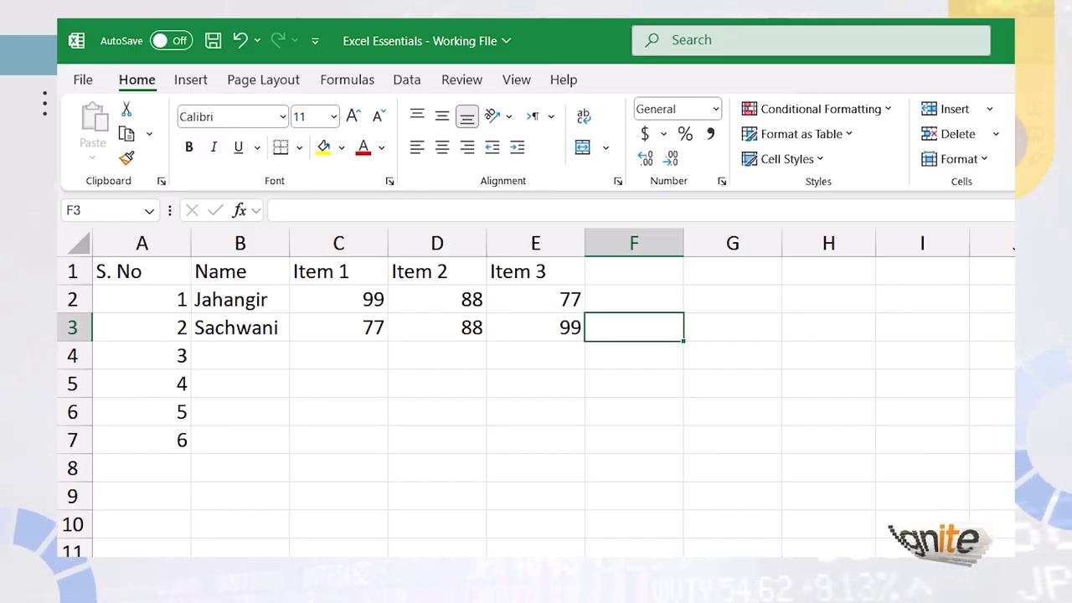
Enter the third person's name in cell B4 and move on to the Item 1 column
{"action": "key", "text": "Down"}
{"action": "key", "text": "Up"}
{"action": "key", "text": "Down"}
{"action": "key", "text": "Left"}
{"action": "key", "text": "Left"}
{"action": "key", "text": "Left"}
{"action": "key", "text": "Left"}
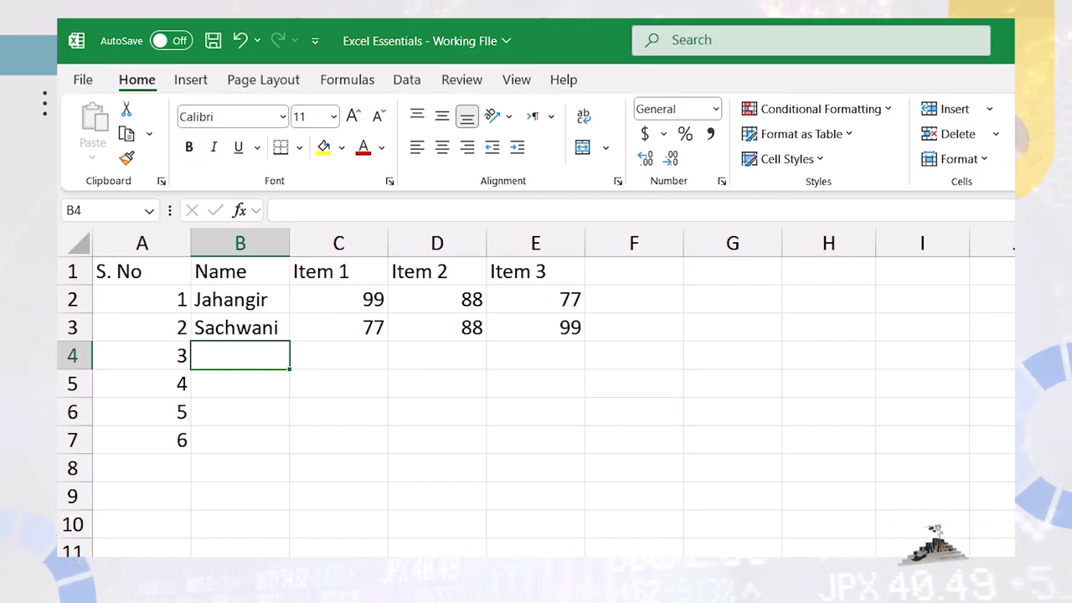
{"action": "type", "text": "Ali"}
{"action": "key", "text": "Tab"}
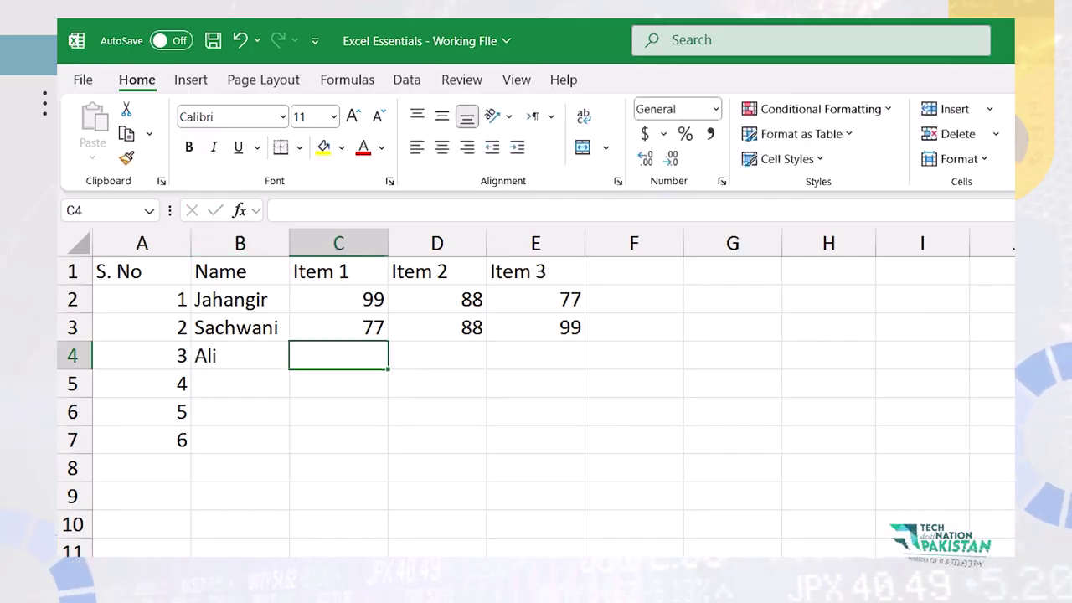
Enter 99, 77 and 55 in C4:E4 as the third person's item values
{"action": "type", "text": "99"}
{"action": "key", "text": "Tab"}
{"action": "type", "text": "77"}
{"action": "key", "text": "Tab"}
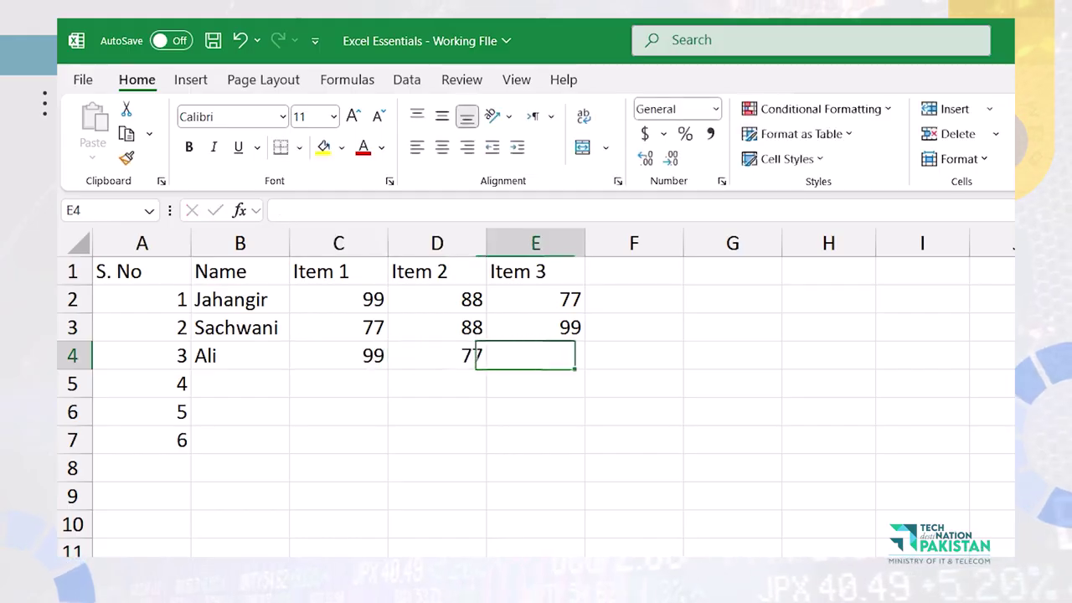
{"action": "type", "text": "55"}
{"action": "key", "text": "Tab"}
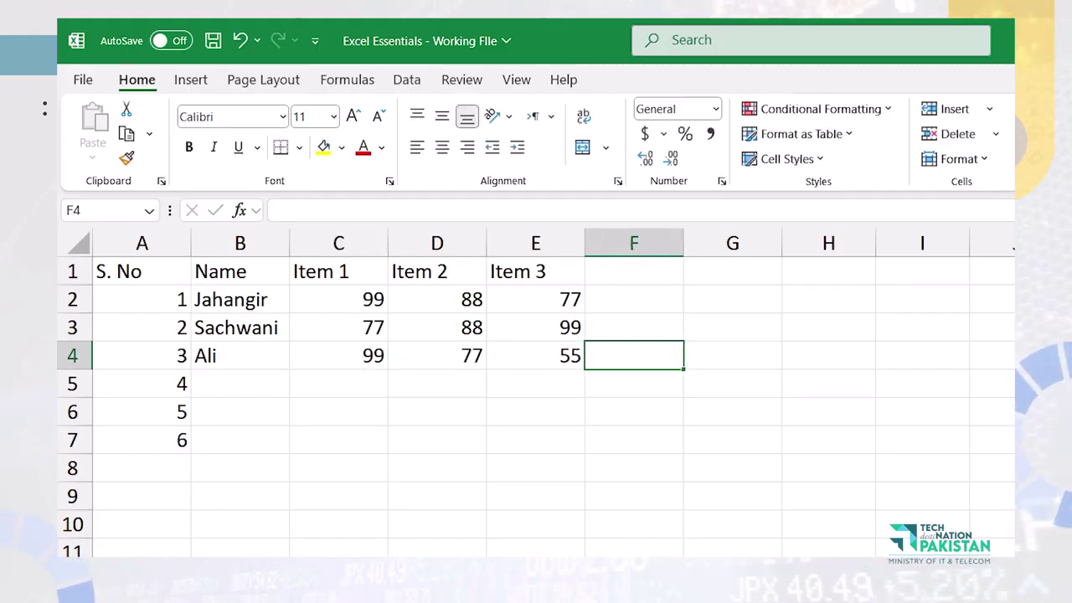
Enter the fourth person's name in cell B5 and move on to the Item 1 column
{"action": "key", "text": "Left"}
{"action": "key", "text": "Left"}
{"action": "key", "text": "Left"}
{"action": "key", "text": "Left"}
{"action": "key", "text": "Down"}
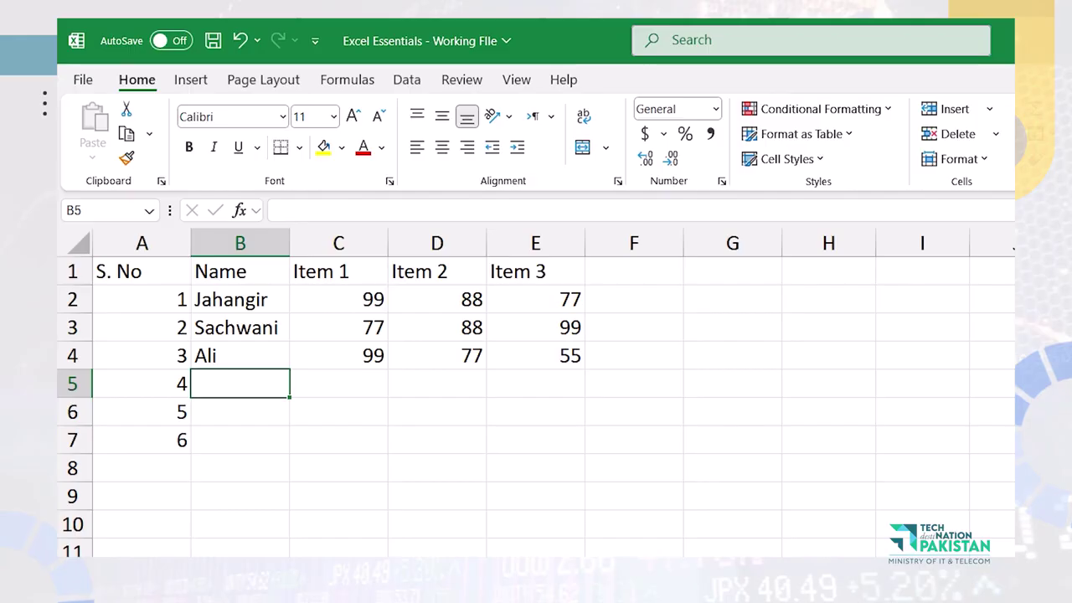
{"action": "type", "text": "Muhammad"}
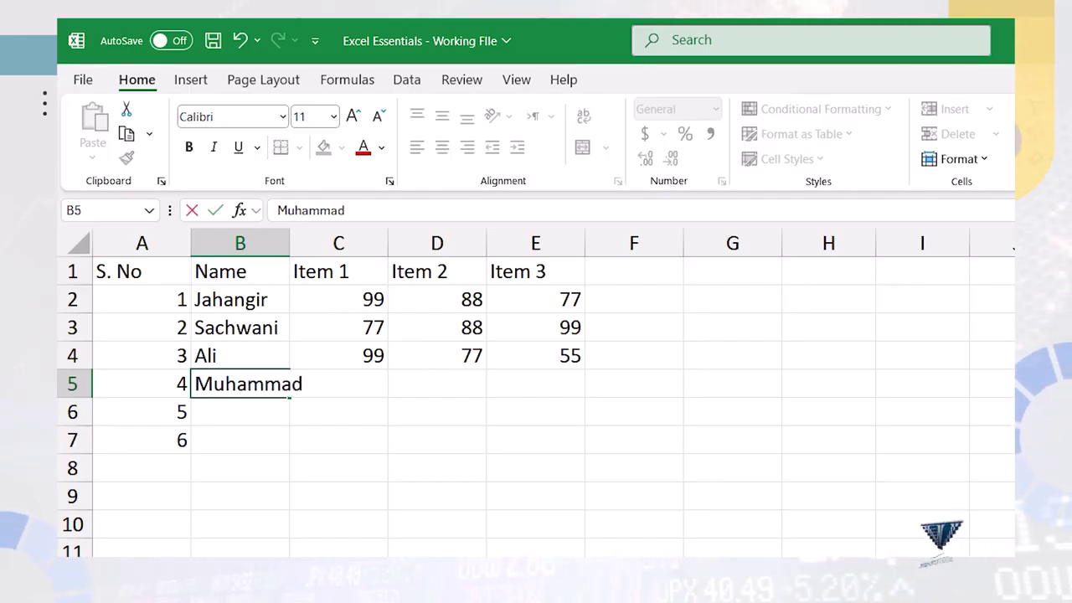
{"action": "key", "text": "Tab"}
Enter 99, 66 and 55 in C5:E5 as the fourth person's item values
{"action": "type", "text": "99"}
{"action": "key", "text": "Tab"}
{"action": "type", "text": "66"}
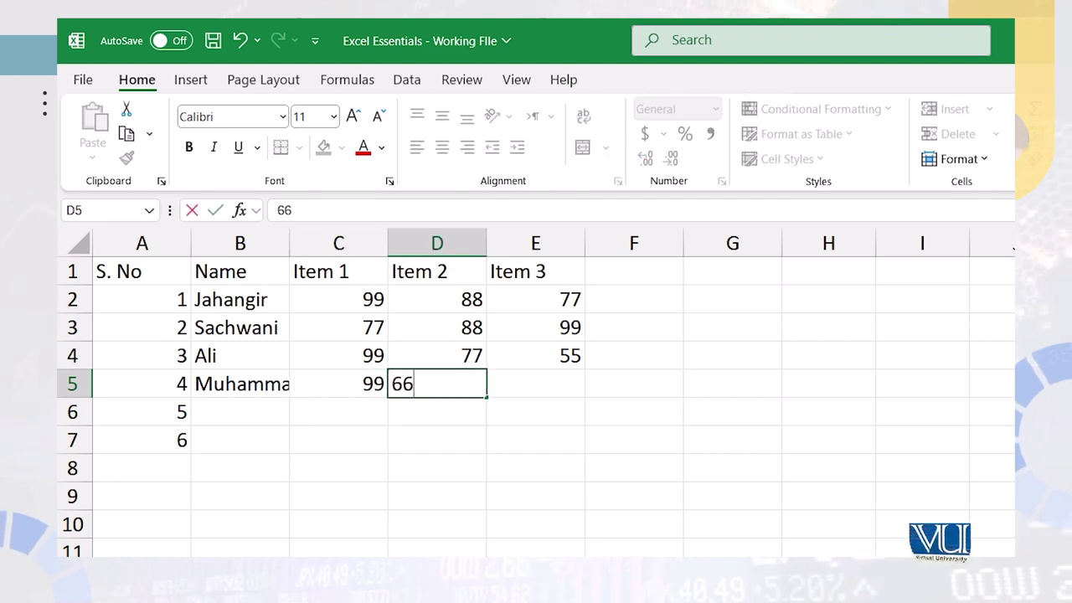
{"action": "key", "text": "Tab"}
{"action": "type", "text": "55"}
{"action": "key", "text": "Return"}
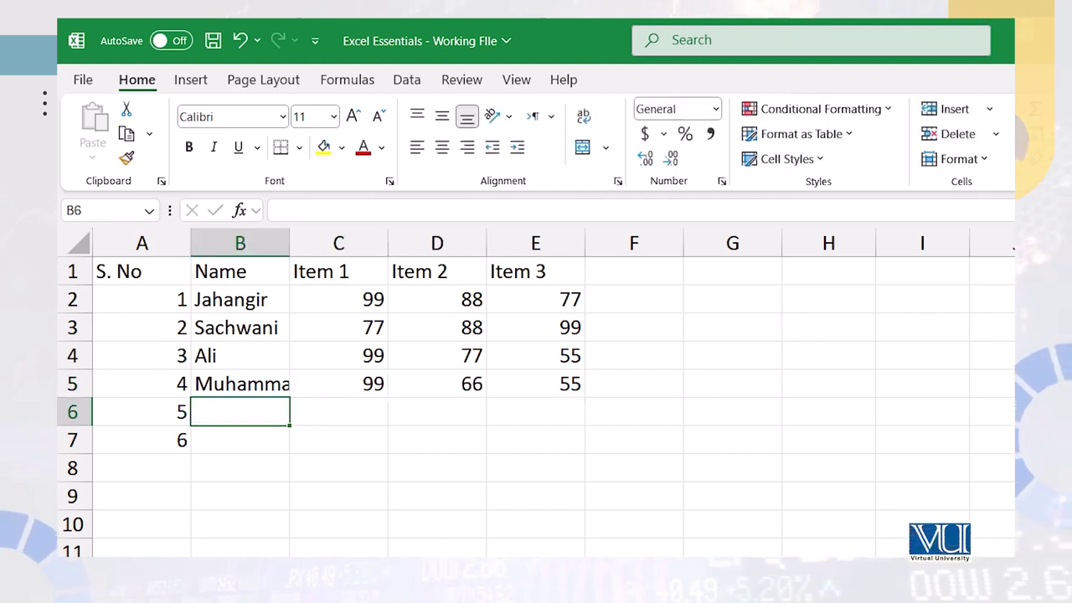
Delete the unused serial numbers 5 and 6 in A6:A7 and go to the table's last cell, E5
{"action": "key", "text": "Left"}
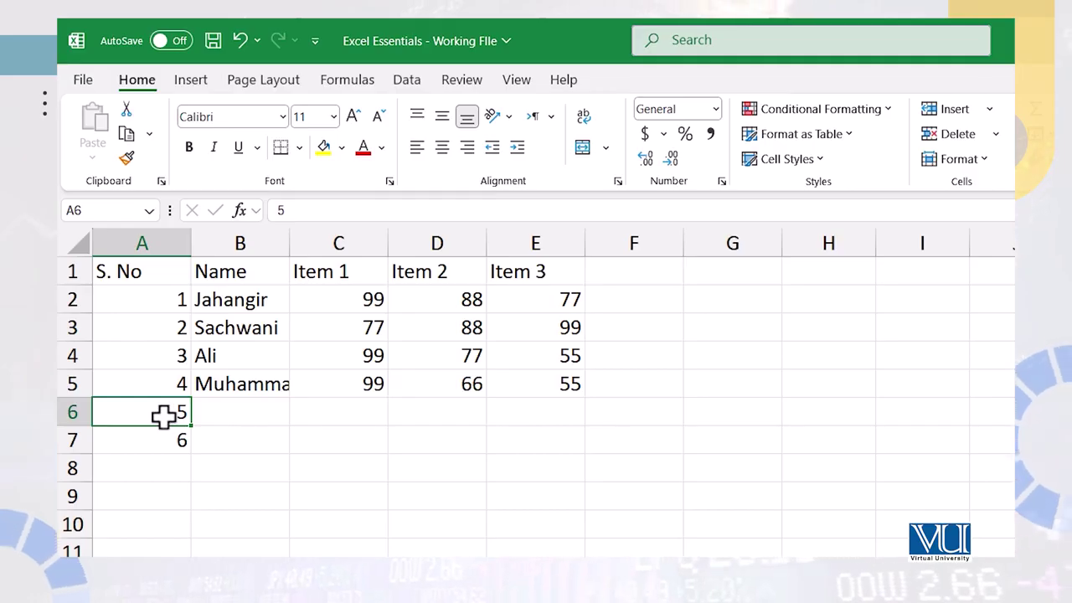
{"action": "left_click_drag", "start_coordinate": [163, 414], "coordinate": [165, 433]}
{"action": "key", "text": "Delete"}
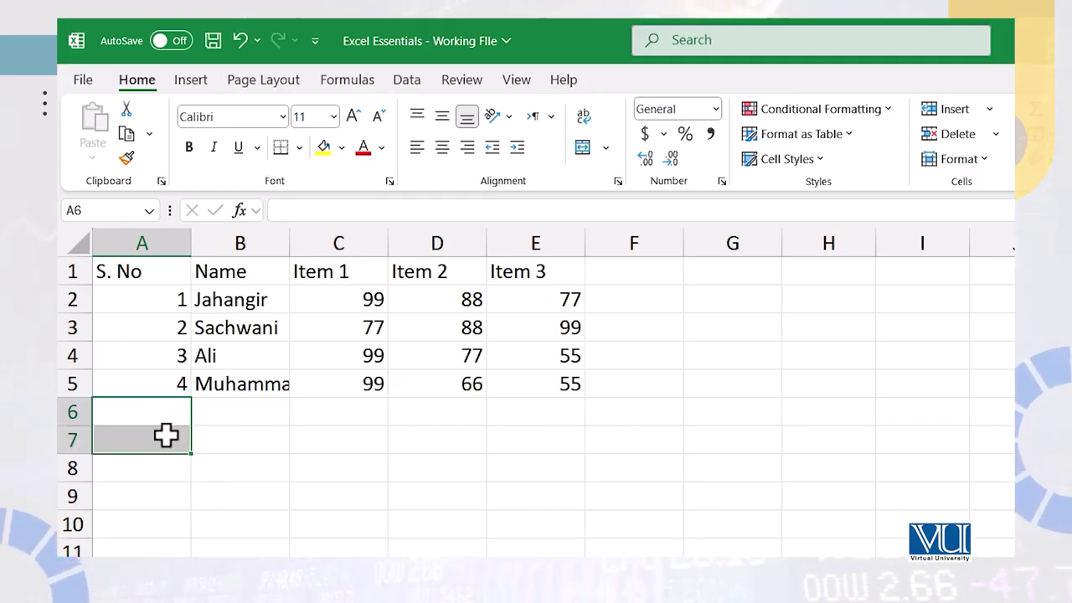
{"action": "key", "text": "Up"}
{"action": "key", "text": "Right"}
{"action": "key", "text": "Right"}
{"action": "key", "text": "Right"}
{"action": "key", "text": "Right"}
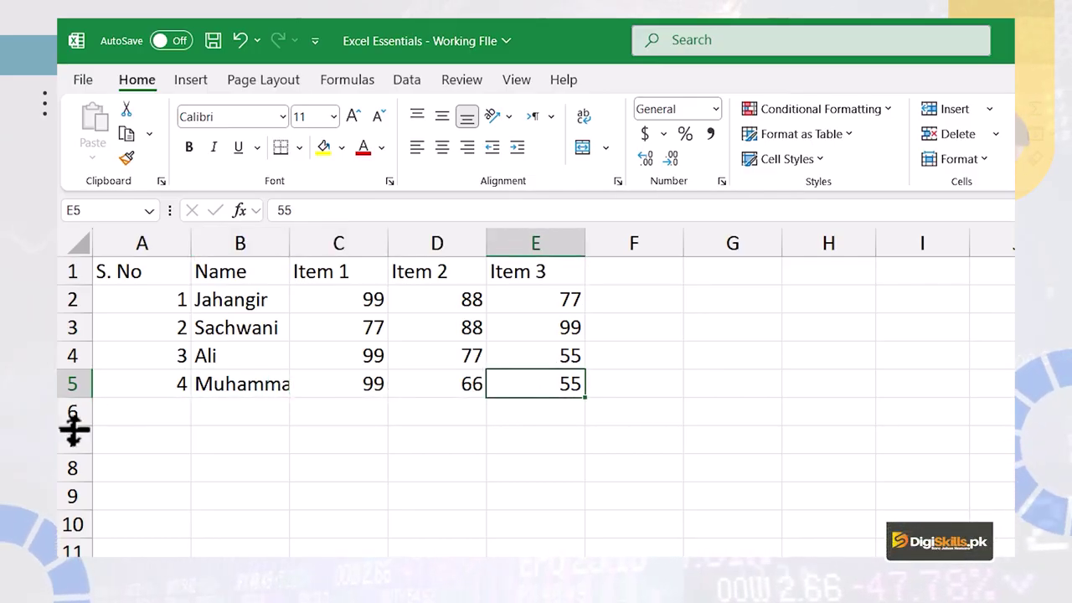
Insert a new column before the existing Item 2 column and enter the header Item 2 in D1
{"action": "left_click", "coordinate": [421, 294]}
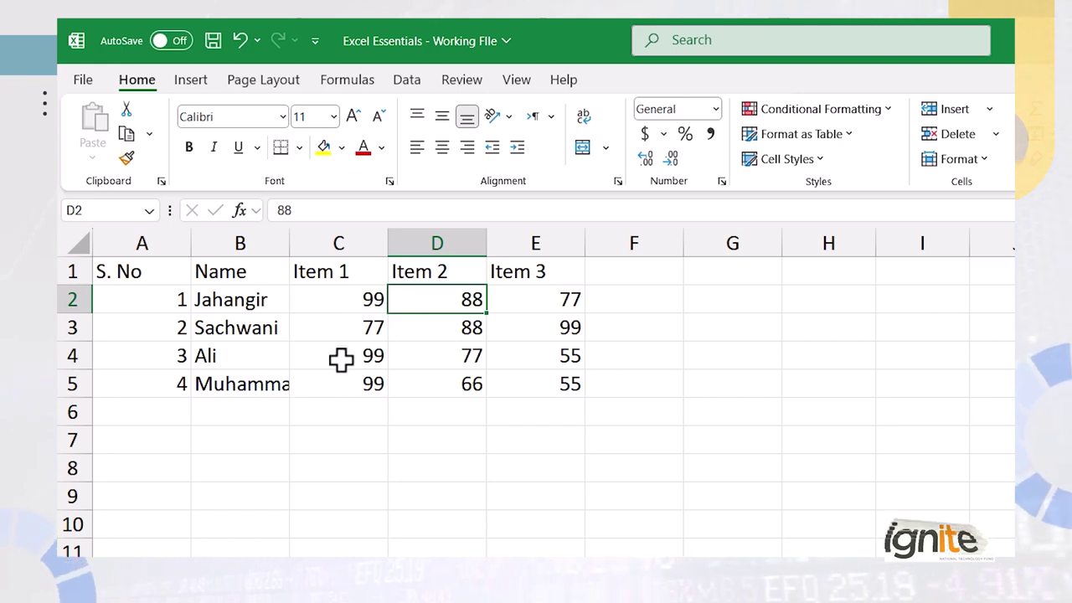
{"action": "key", "text": "Up"}
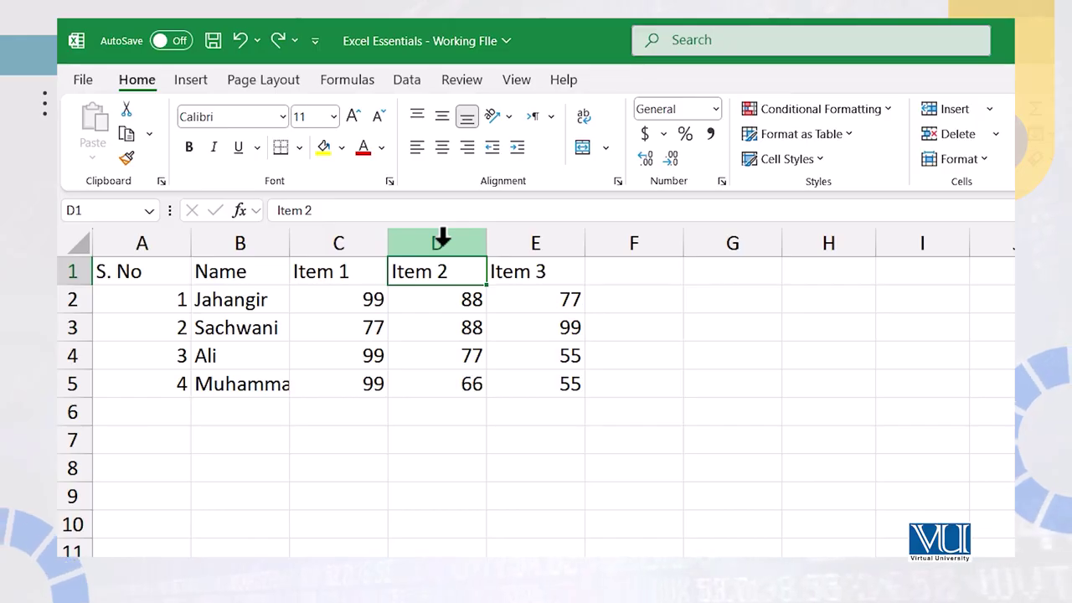
{"action": "right_click", "coordinate": [441, 242]}
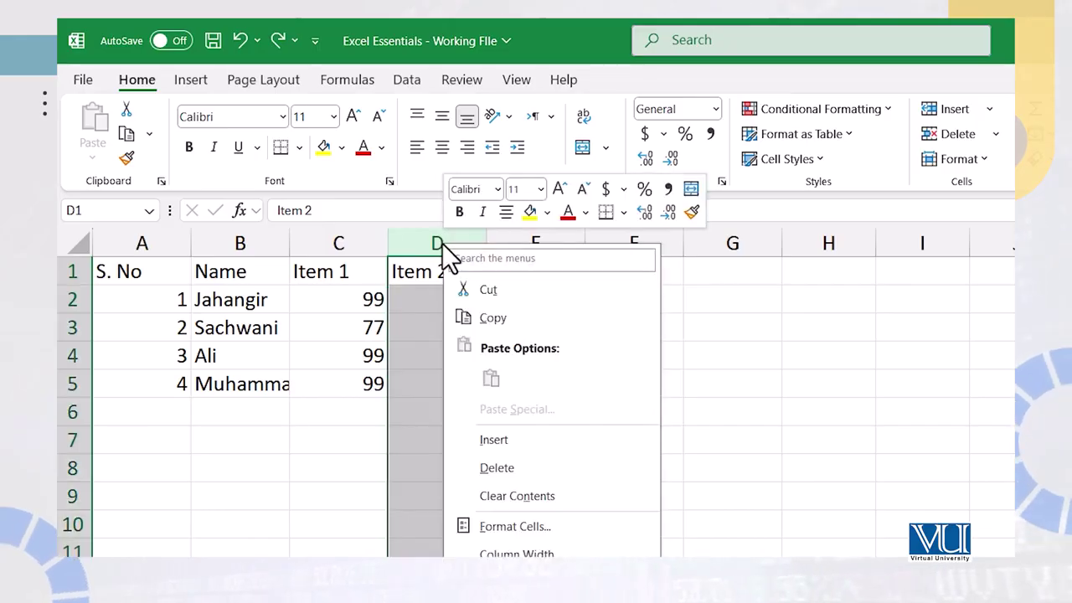
{"action": "left_click", "coordinate": [484, 441]}
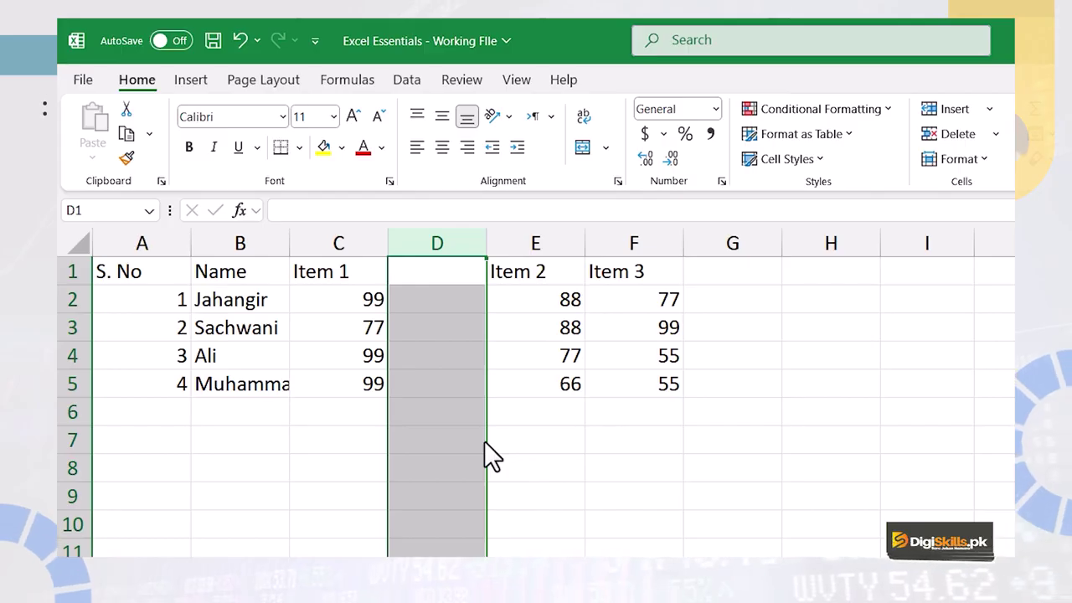
{"action": "left_click", "coordinate": [443, 277]}
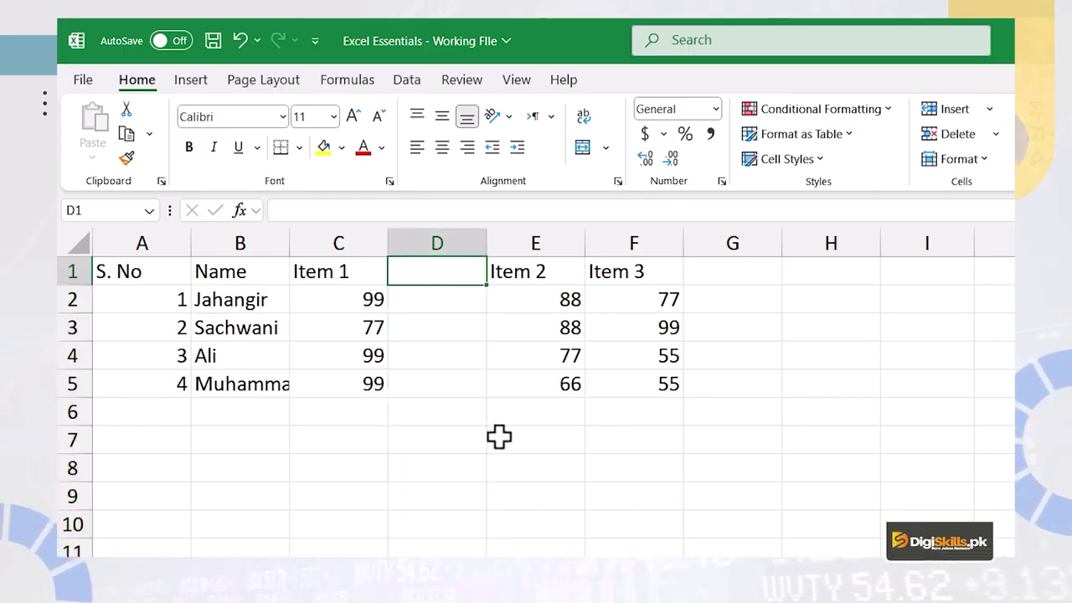
{"action": "type", "text": "Item 2"}
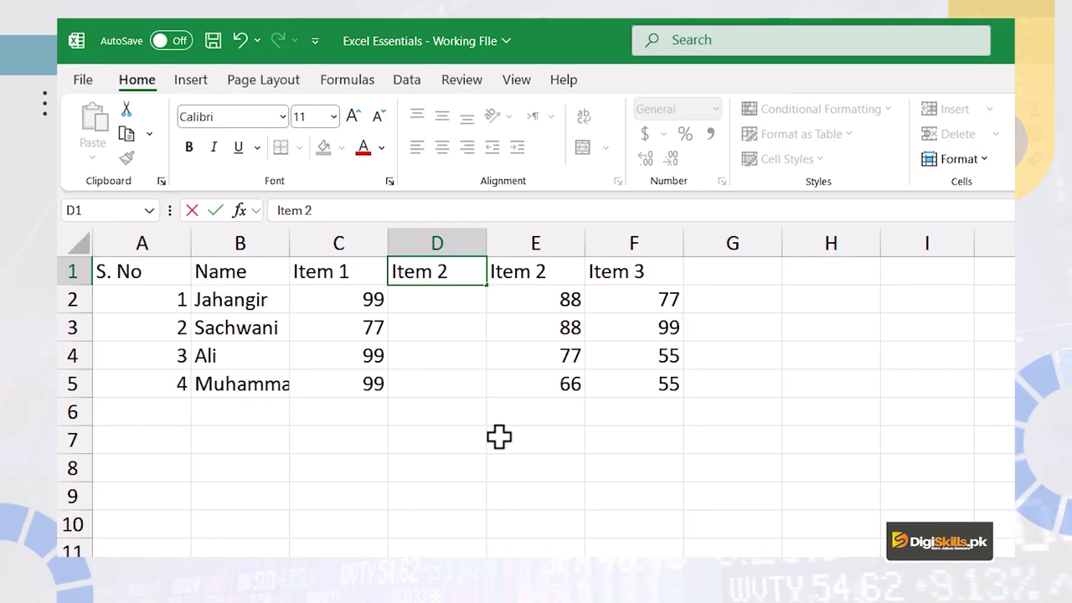
{"action": "key", "text": "Return"}
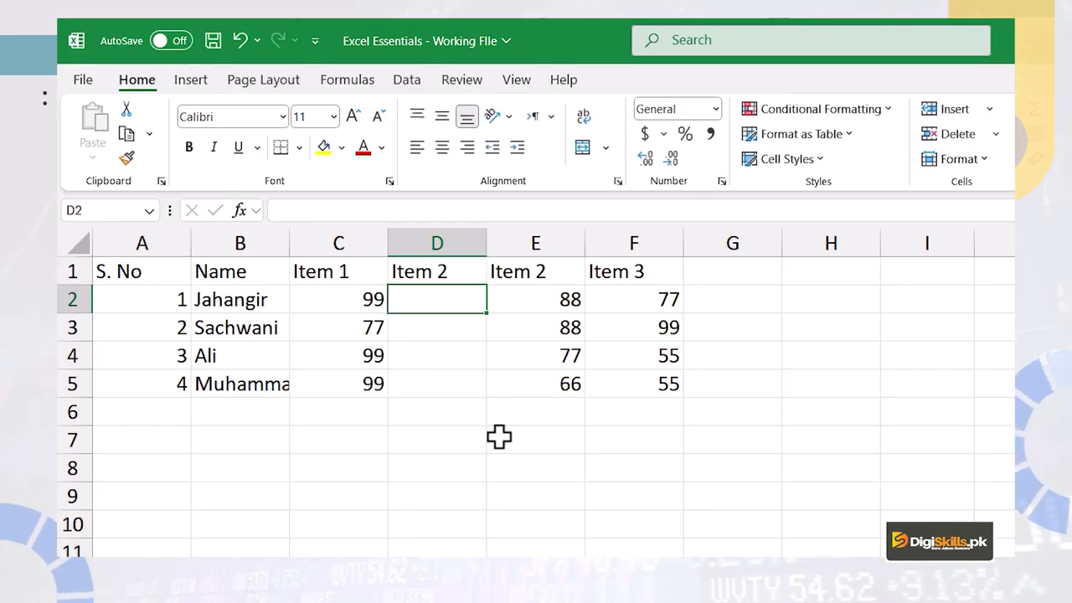
Enter 66, 77, 88 and 99 in D2:D5 of the new column and go to the header cell E1
{"action": "type", "text": "66"}
{"action": "key", "text": "Return"}
{"action": "type", "text": "77"}
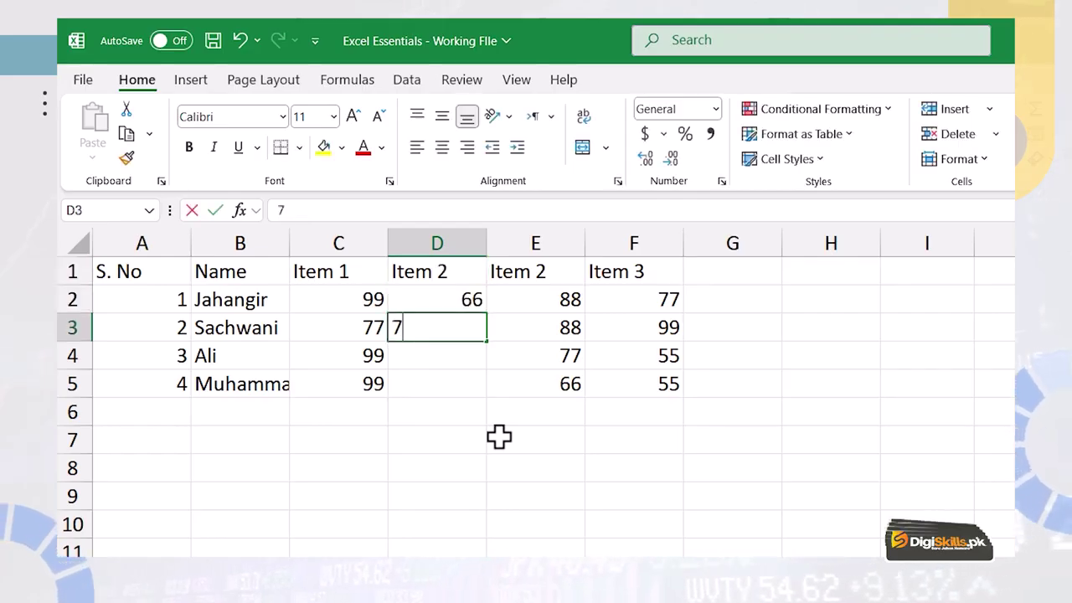
{"action": "key", "text": "Return"}
{"action": "type", "text": "88"}
{"action": "key", "text": "Return"}
{"action": "type", "text": "99"}
{"action": "key", "text": "Return"}
{"action": "key", "text": "Up"}
{"action": "key", "text": "Up"}
{"action": "key", "text": "Up"}
{"action": "key", "text": "Up"}
{"action": "key", "text": "Up"}
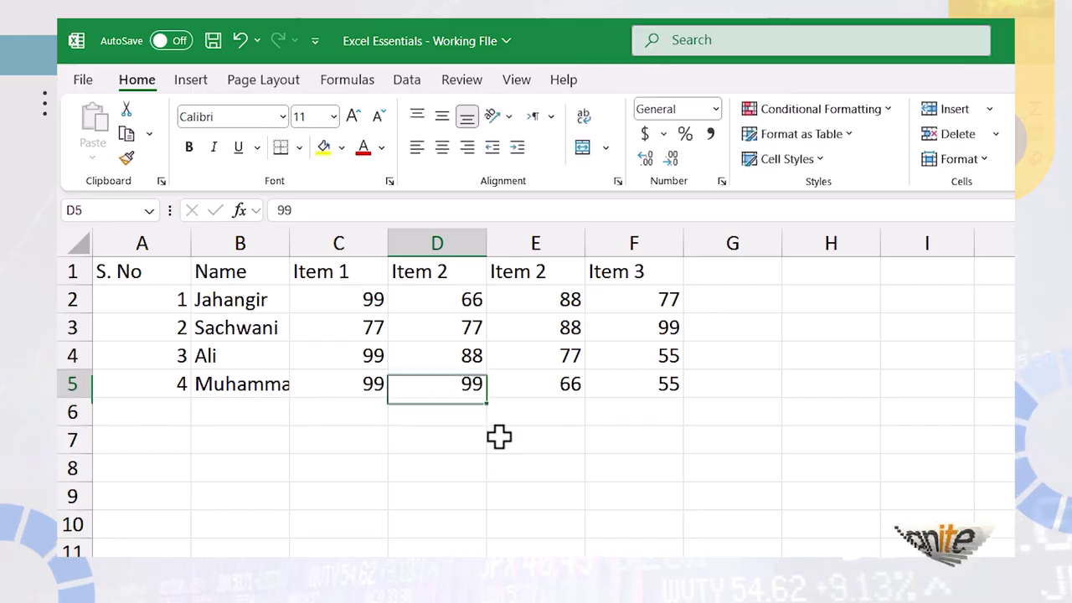
{"action": "key", "text": "Right"}
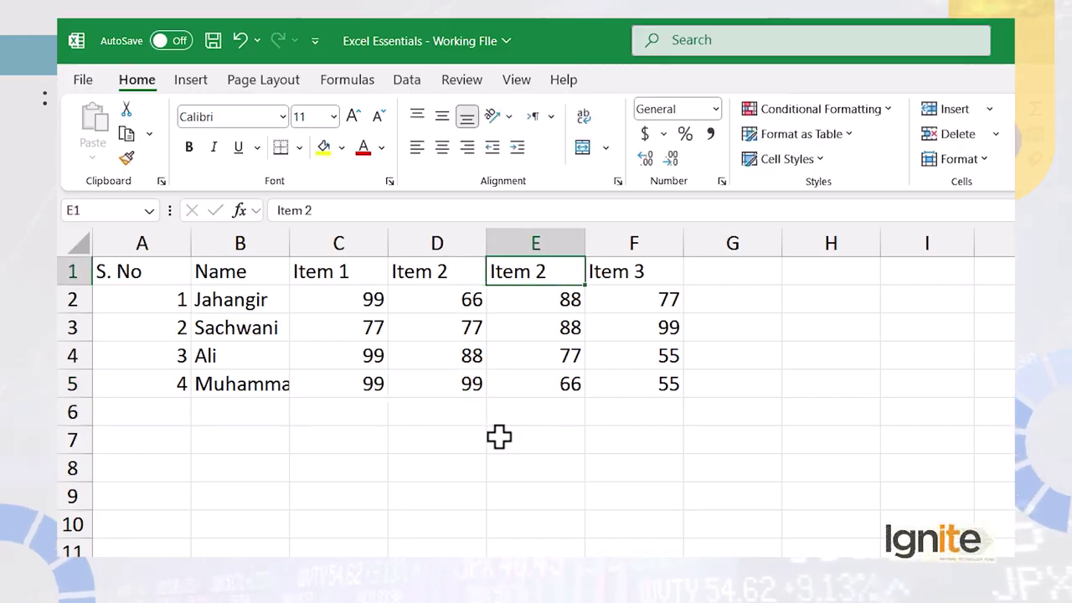
{"action": "key", "text": "Right"}
{"action": "key", "text": "Left"}
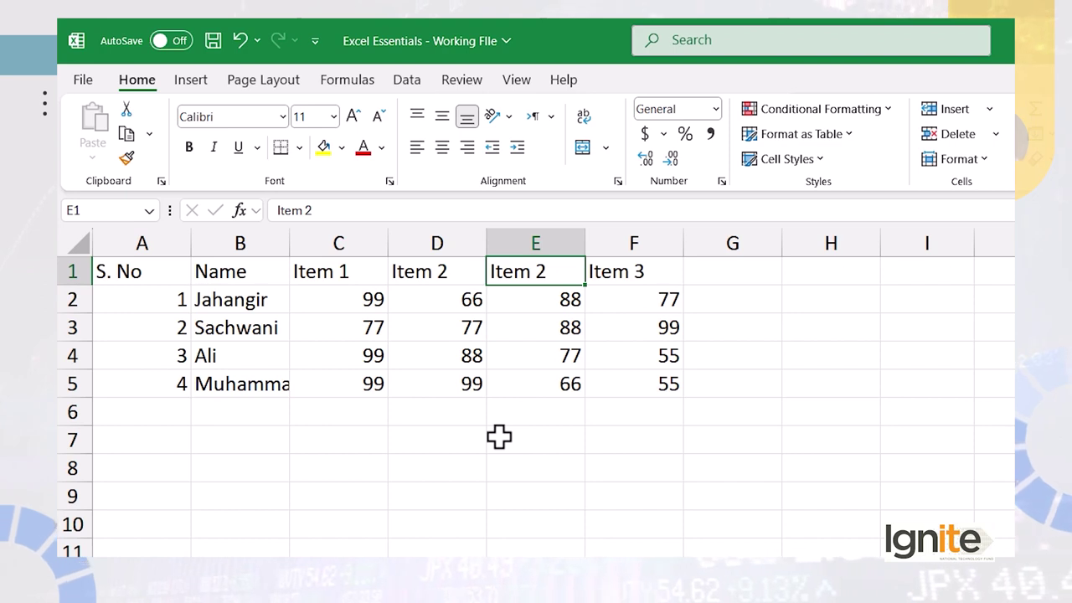
{"action": "double_click", "coordinate": [564, 271]}
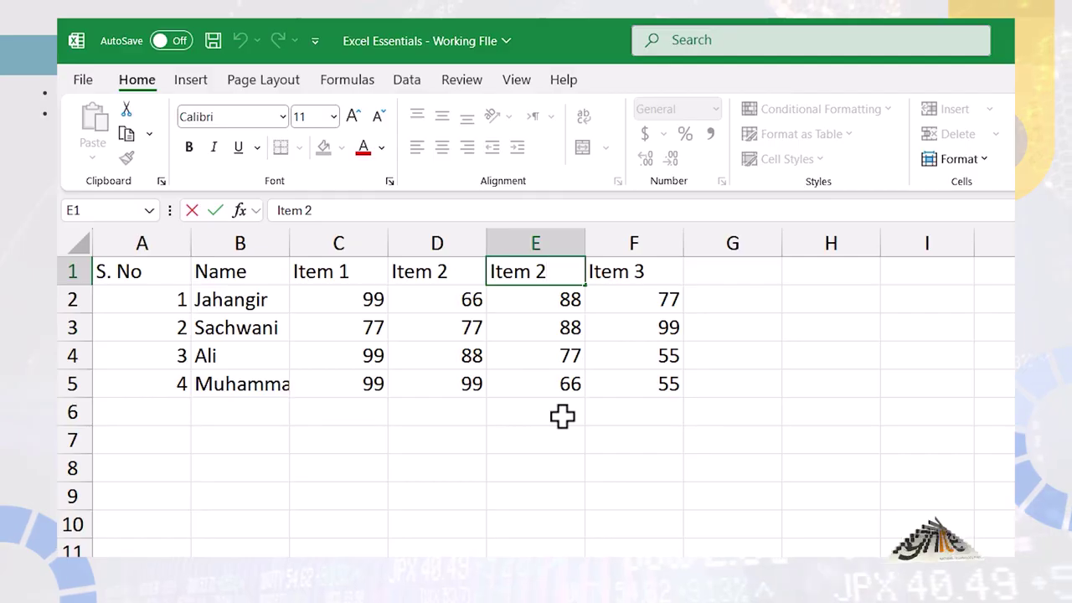
{"action": "key", "text": "Return"}
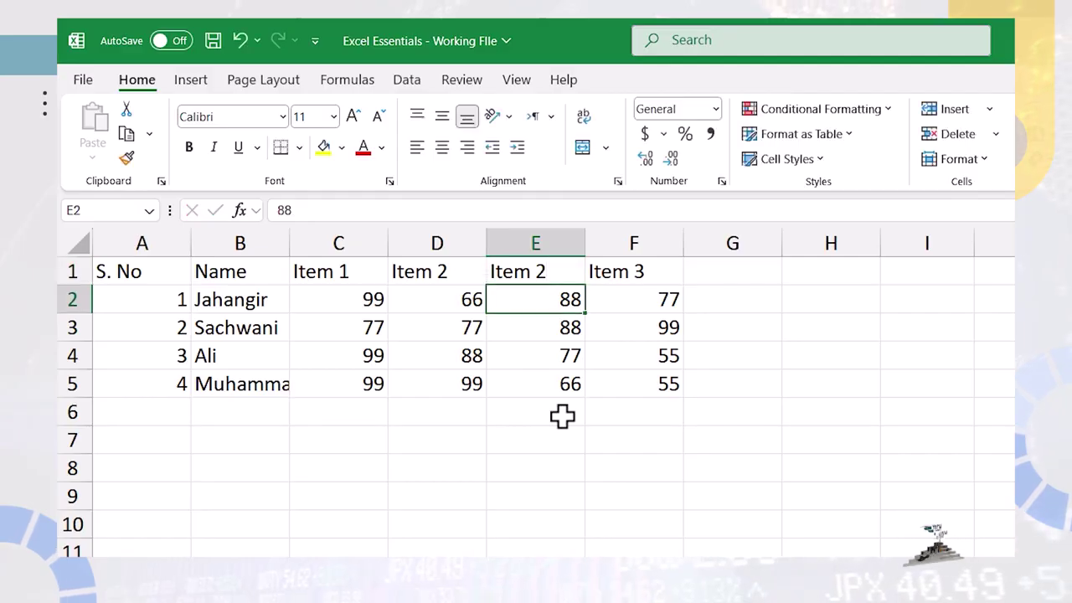
{"action": "left_click", "coordinate": [560, 271]}
{"action": "left_click", "coordinate": [385, 216]}
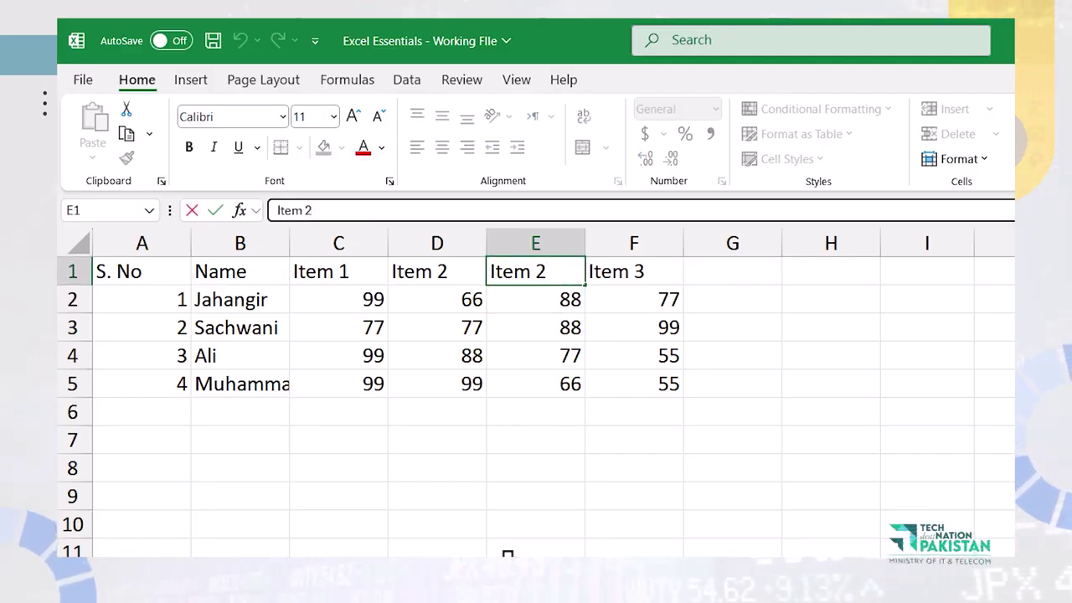
{"action": "key", "text": "Escape"}
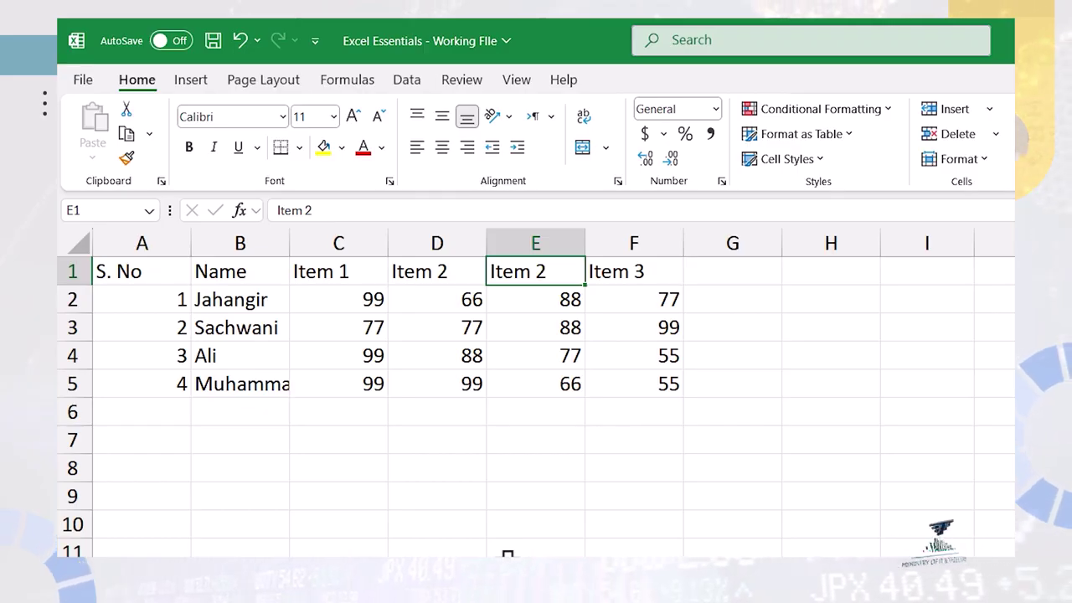
Edit the header in cell E1 in place so that it reads Item 3
{"action": "key", "text": "F2"}
{"action": "key", "text": "BackSpace"}
{"action": "type", "text": "3"}
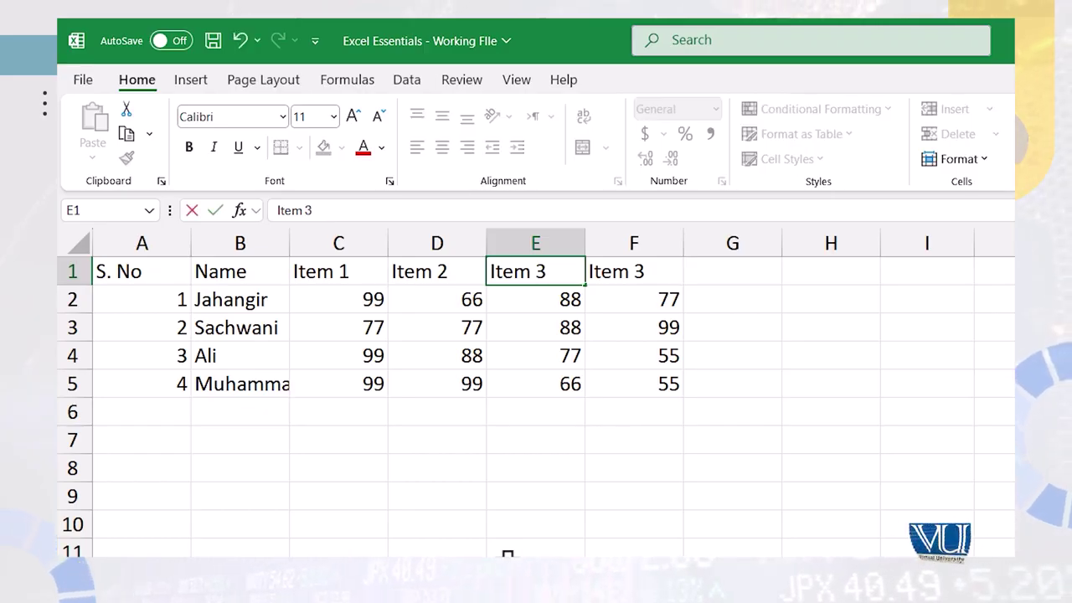
{"action": "key", "text": "Return"}
{"action": "key", "text": "Up"}
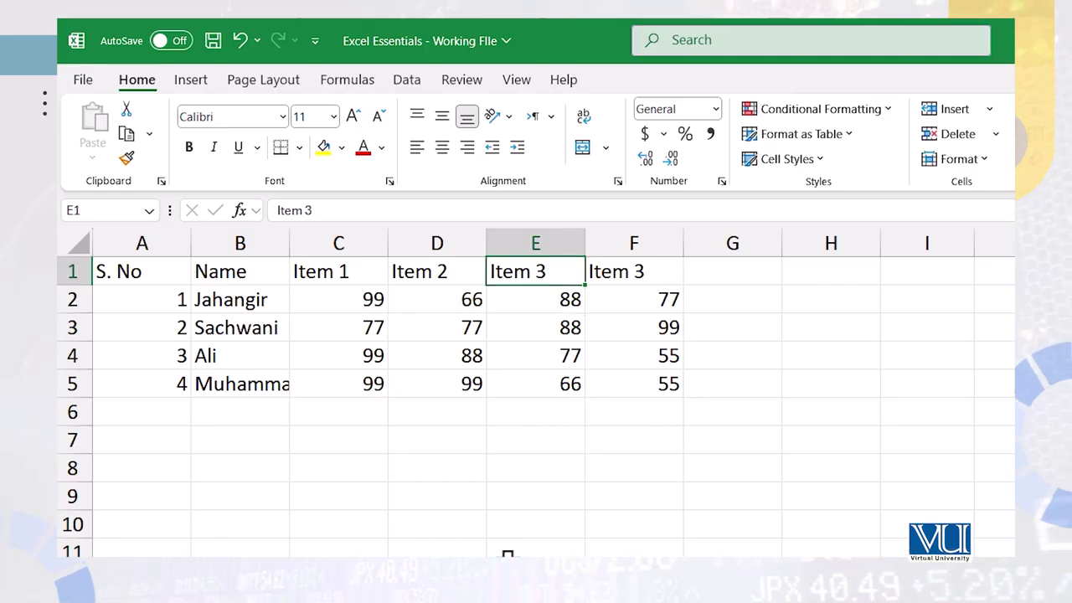
Edit the header in cell F1 to read Item 4 and move to cell E2
{"action": "key", "text": "Right"}
{"action": "key", "text": "F2"}
{"action": "key", "text": "BackSpace"}
{"action": "type", "text": "4"}
{"action": "key", "text": "Return"}
{"action": "key", "text": "Left"}
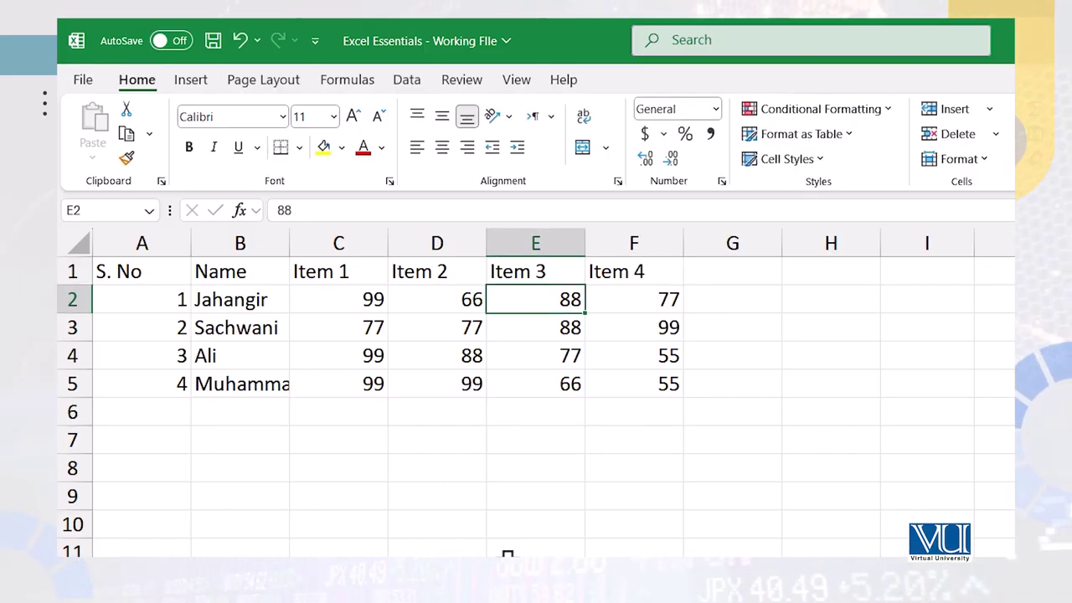
{"action": "key", "text": "Left"}
{"action": "key", "text": "Left"}
{"action": "key", "text": "Down"}
{"action": "key", "text": "Down"}
{"action": "key", "text": "Down"}
{"action": "key", "text": "Right"}
{"action": "key", "text": "Right"}
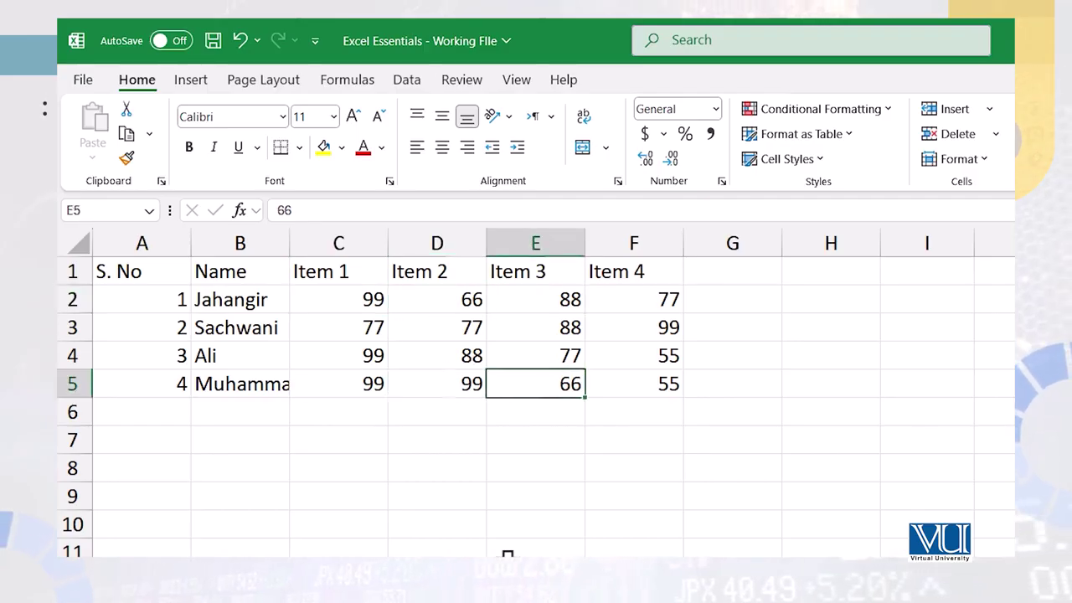
Replace the value in cell E3 with 55 and return to that cell
{"action": "key", "text": "Up"}
{"action": "key", "text": "Up"}
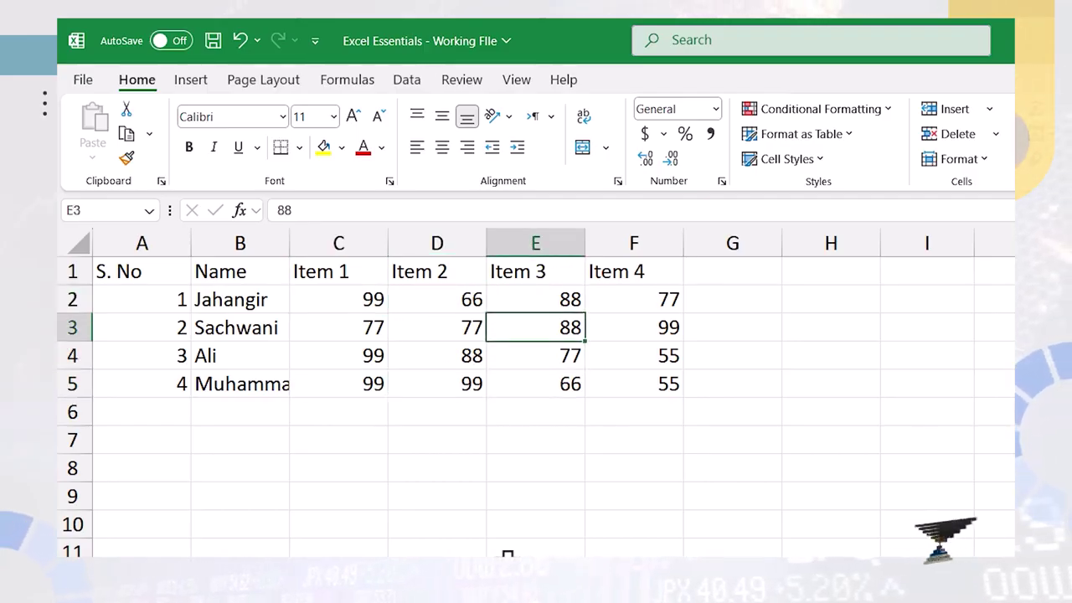
{"action": "key", "text": "F2"}
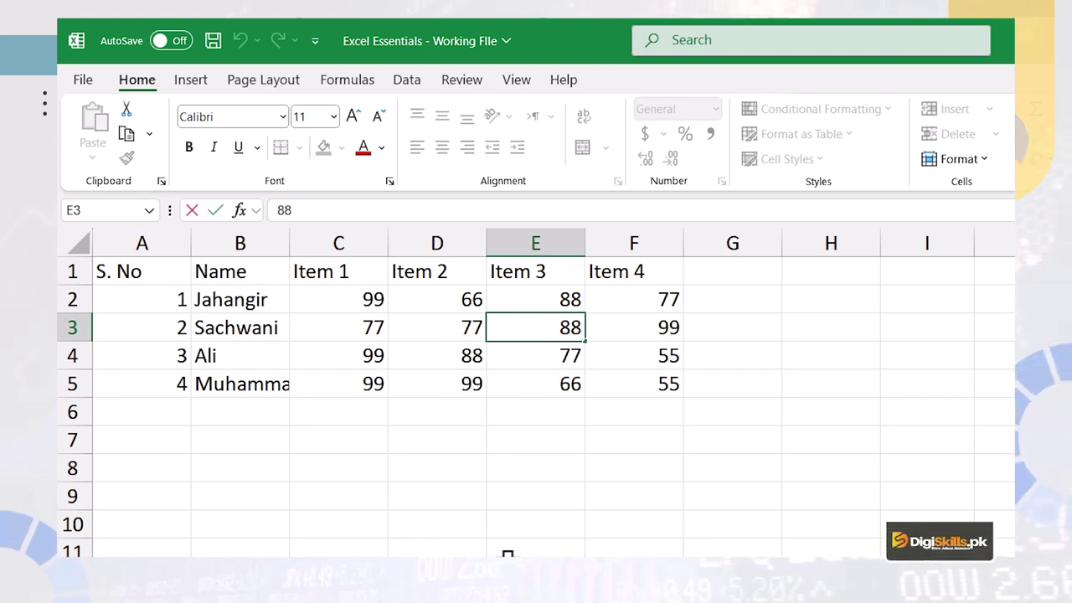
{"action": "key", "text": "Escape"}
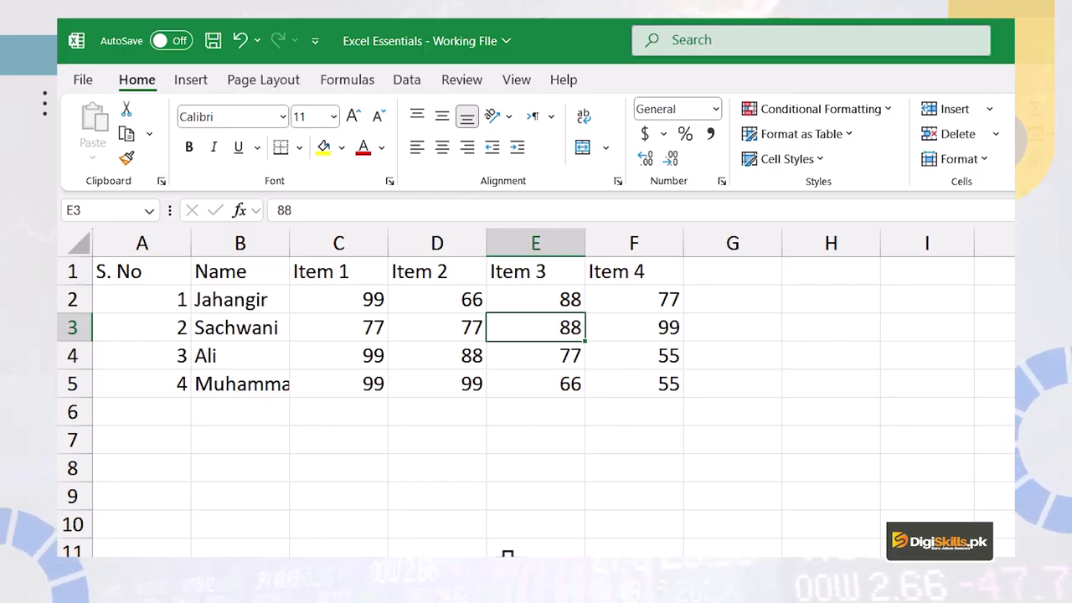
{"action": "type", "text": "55"}
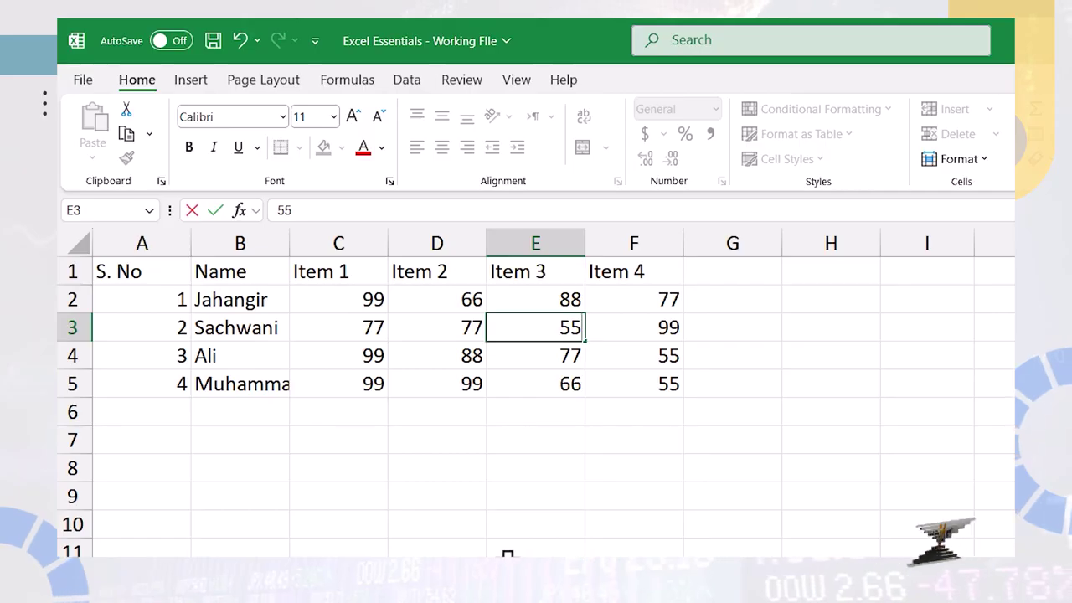
{"action": "key", "text": "Return"}
{"action": "key", "text": "Up"}
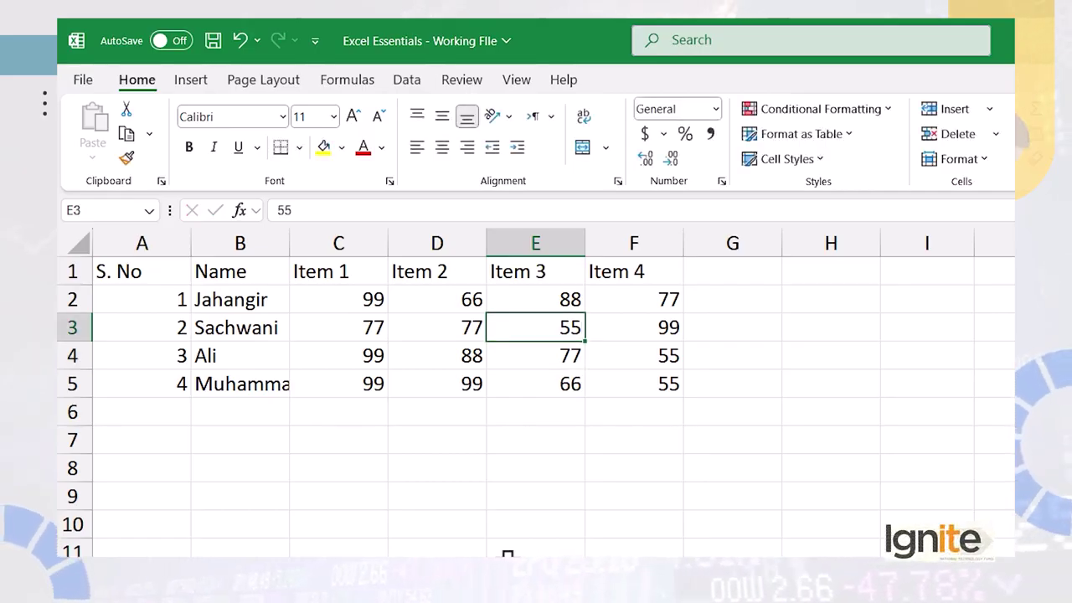
Insert an empty row above row 4 and select its first cell, A4
{"action": "right_click", "coordinate": [84, 356]}
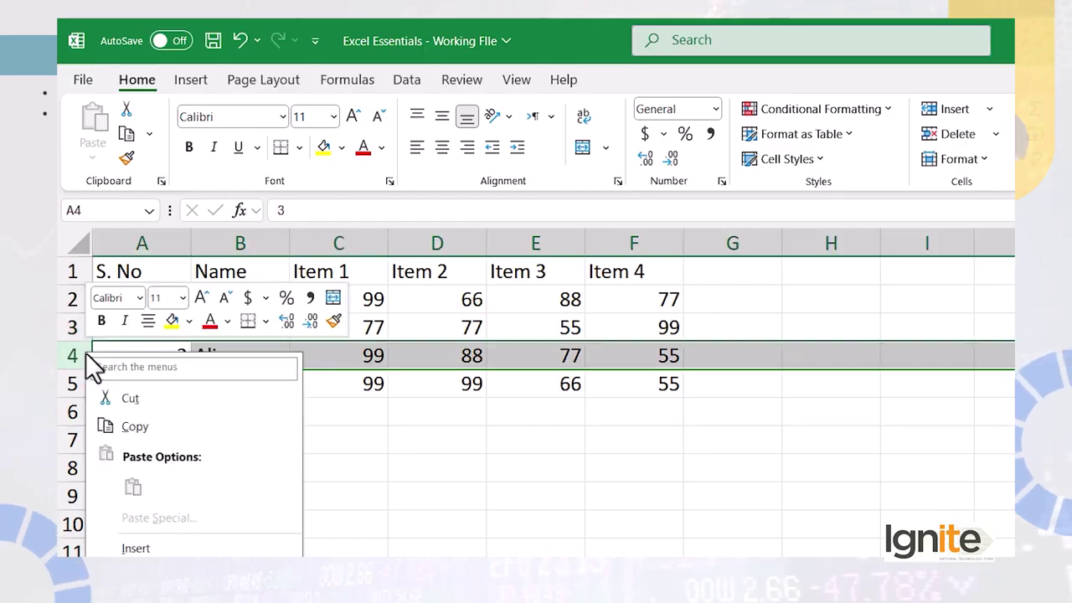
{"action": "left_click", "coordinate": [136, 548]}
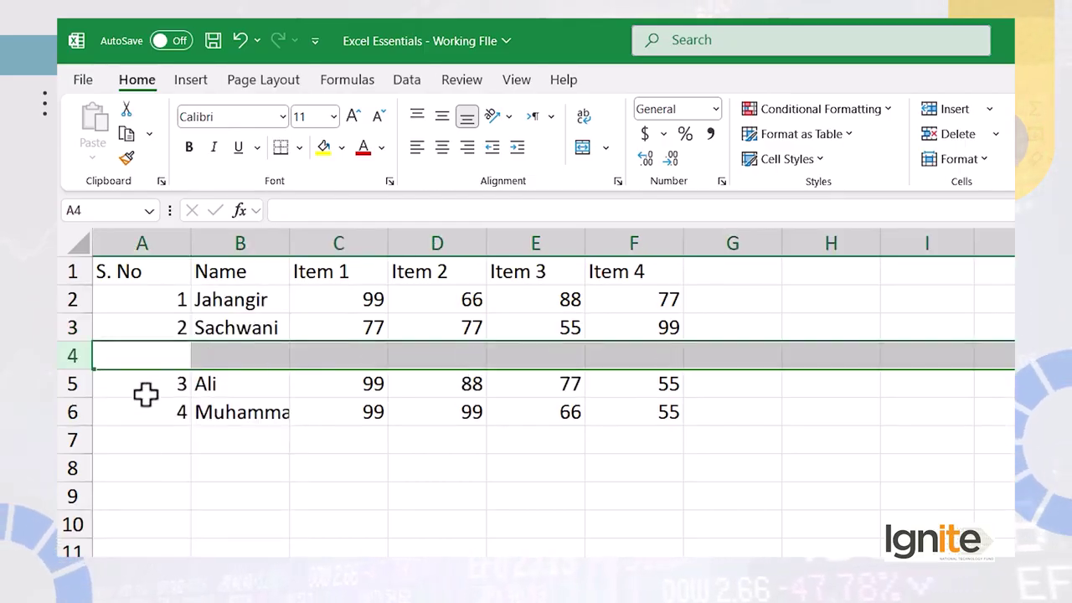
{"action": "left_click", "coordinate": [153, 354]}
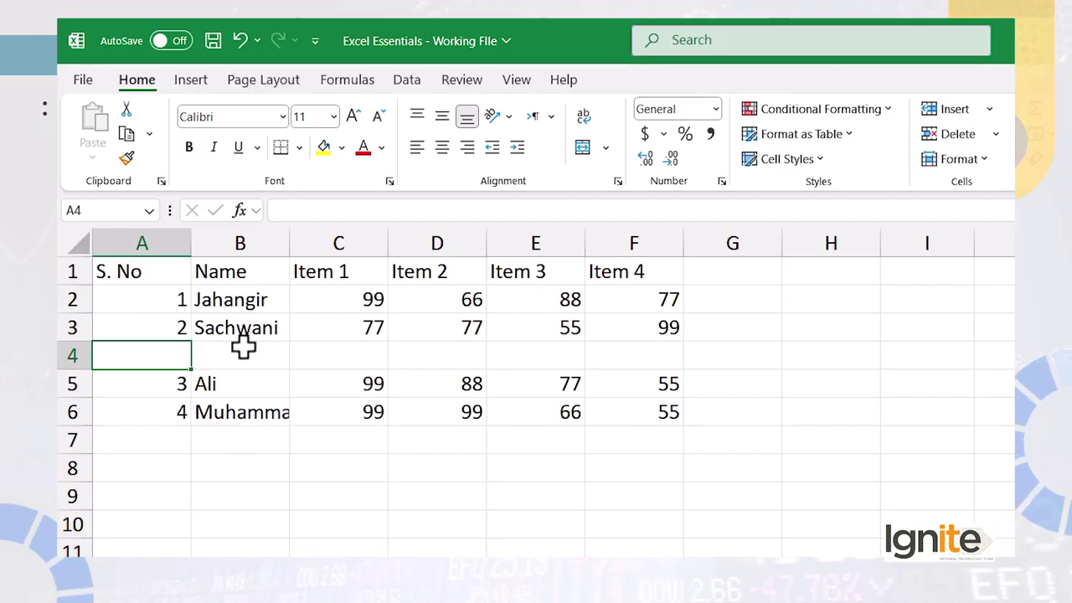
Enter the new person's name in cell B4 and move on to C4
{"action": "left_click", "coordinate": [243, 348]}
{"action": "type", "text": "Abd"}
{"action": "type", "text": "u;;"}
{"action": "type", "text": "llah"}
{"action": "key", "text": "Tab"}
Enter 77, 88, 99 and 0 across C4:F4 of the new row
{"action": "type", "text": "77"}
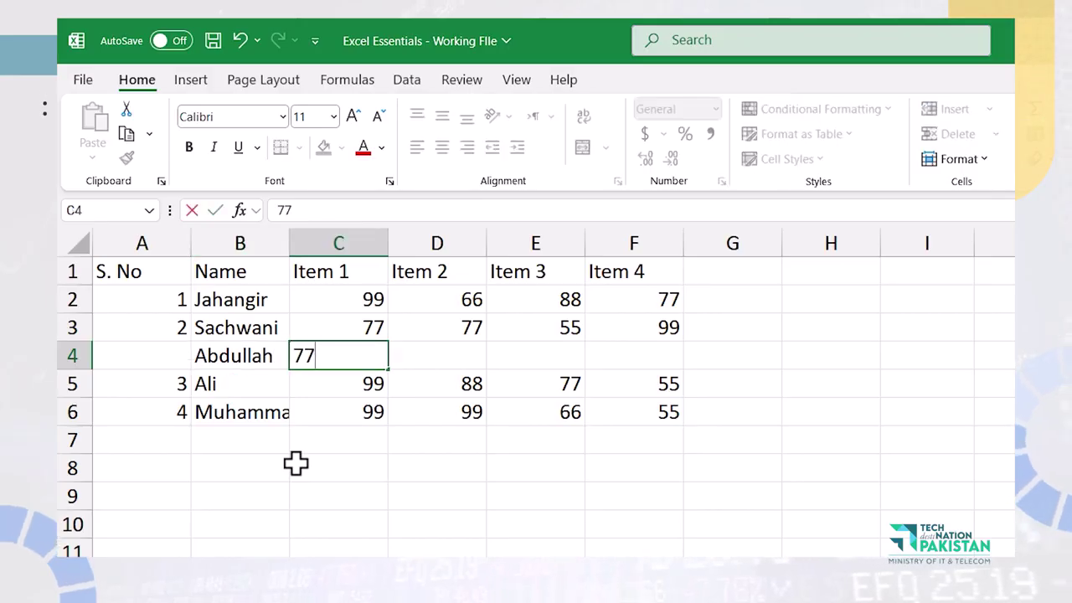
{"action": "key", "text": "Tab"}
{"action": "type", "text": "88"}
{"action": "key", "text": "Tab"}
{"action": "type", "text": "99"}
{"action": "key", "text": "Tab"}
{"action": "type", "text": "0"}
{"action": "key", "text": "Tab"}
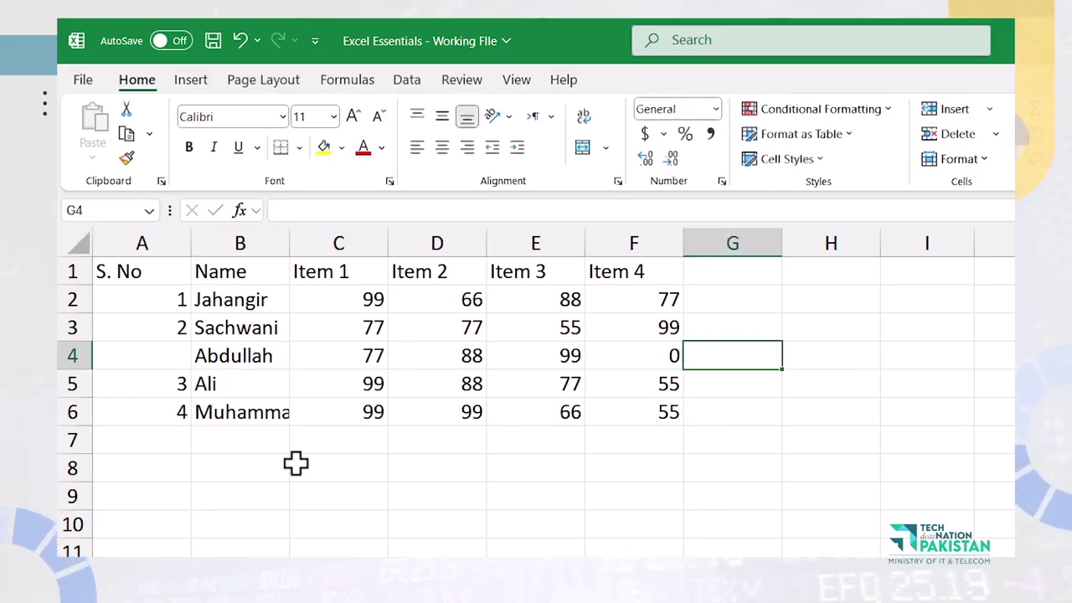
Change the value in F4 to 66 and go back along the row to B4
{"action": "key", "text": "shift+Tab"}
{"action": "type", "text": "66"}
{"action": "key", "text": "shift+Tab"}
{"action": "key", "text": "shift+Tab"}
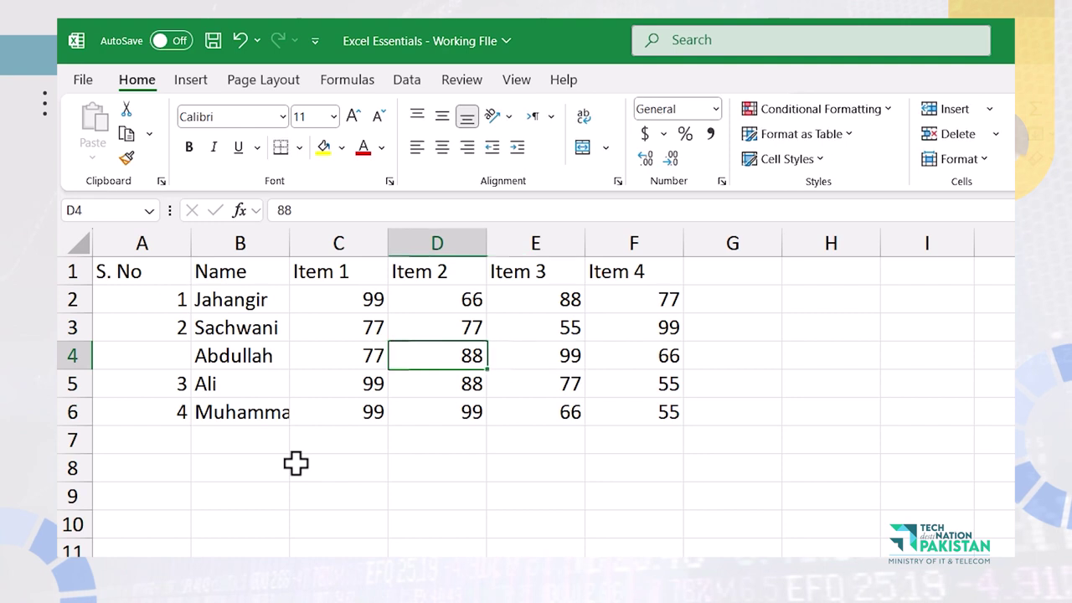
{"action": "key", "text": "shift+Tab"}
{"action": "key", "text": "shift+Tab"}
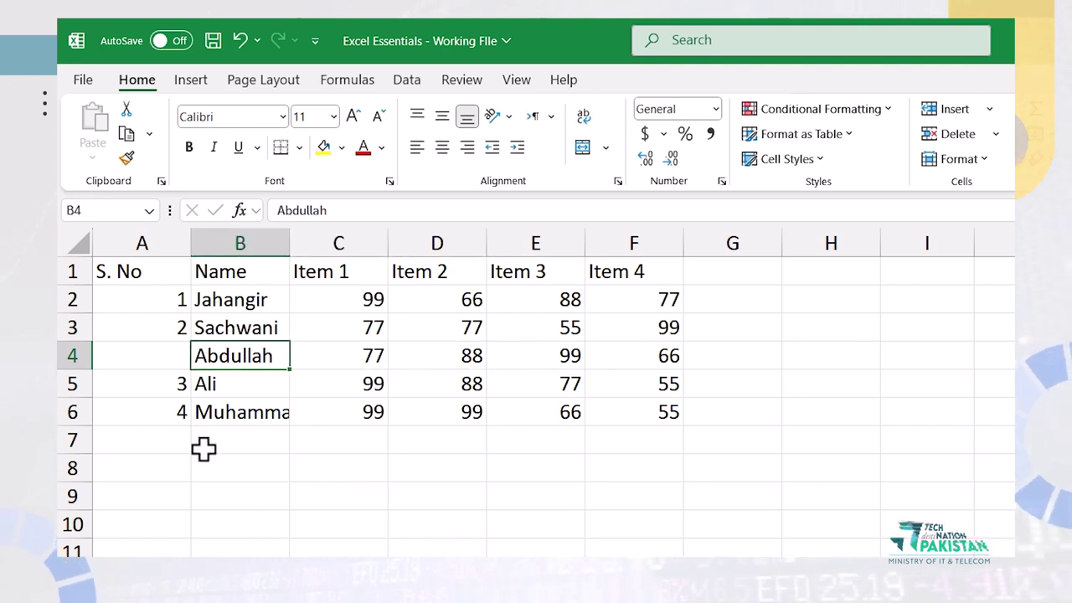
Renumber the S. No column by filling the series from A2:A3 down to A6, then deselect the range
{"action": "mouse_move", "coordinate": [175, 311]}
{"action": "left_mouse_down"}
{"action": "mouse_move", "coordinate": [167, 299]}
{"action": "mouse_move", "coordinate": [168, 324]}
{"action": "left_mouse_up"}
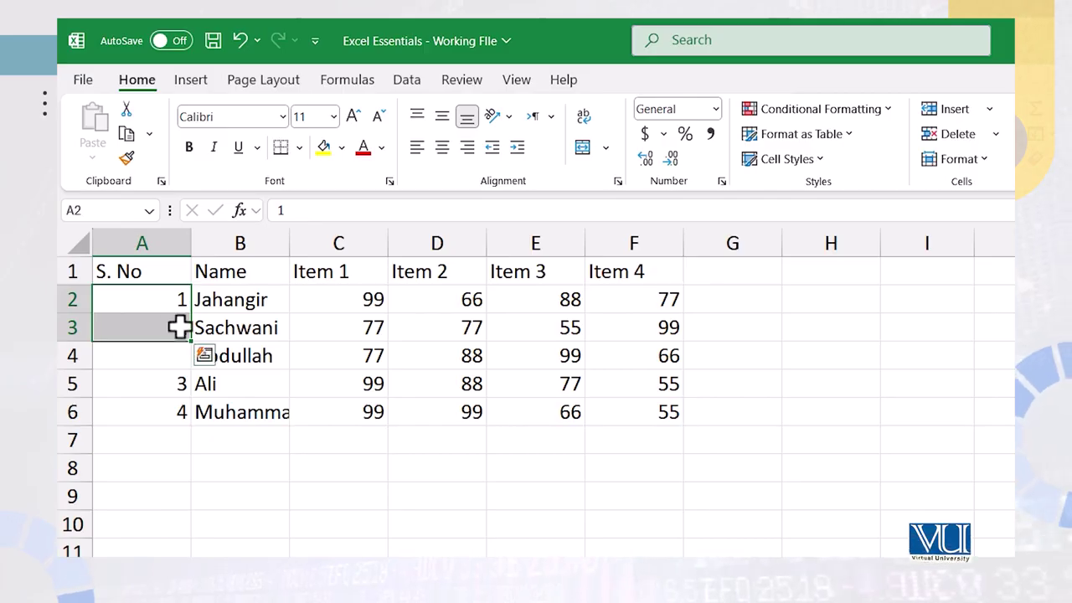
{"action": "left_click", "coordinate": [185, 344], "text": "shift"}
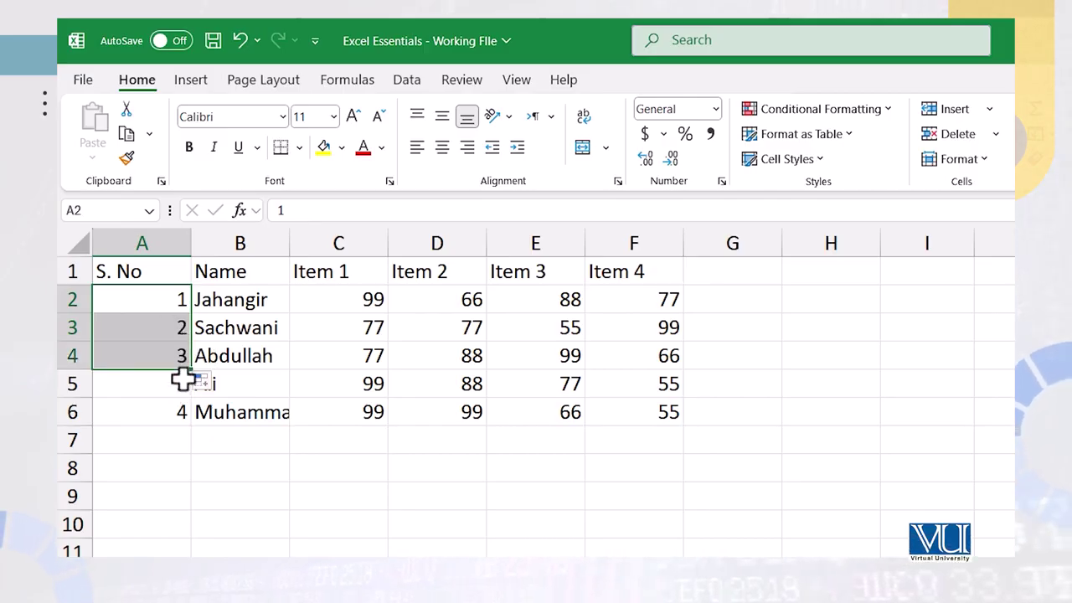
{"action": "left_click_drag", "start_coordinate": [191, 380], "coordinate": [188, 411]}
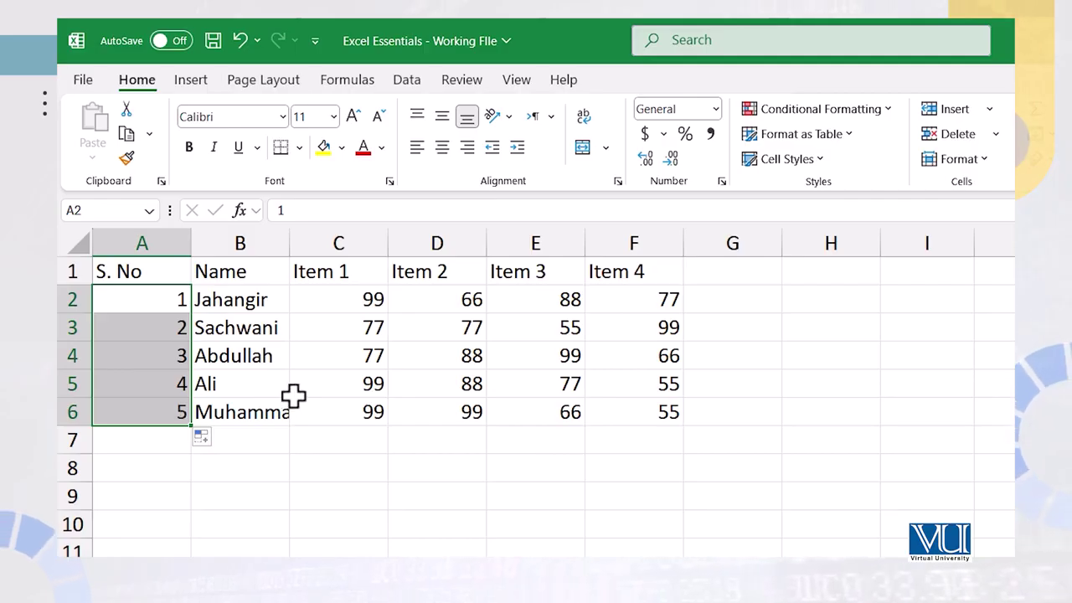
{"action": "left_click", "coordinate": [260, 333]}
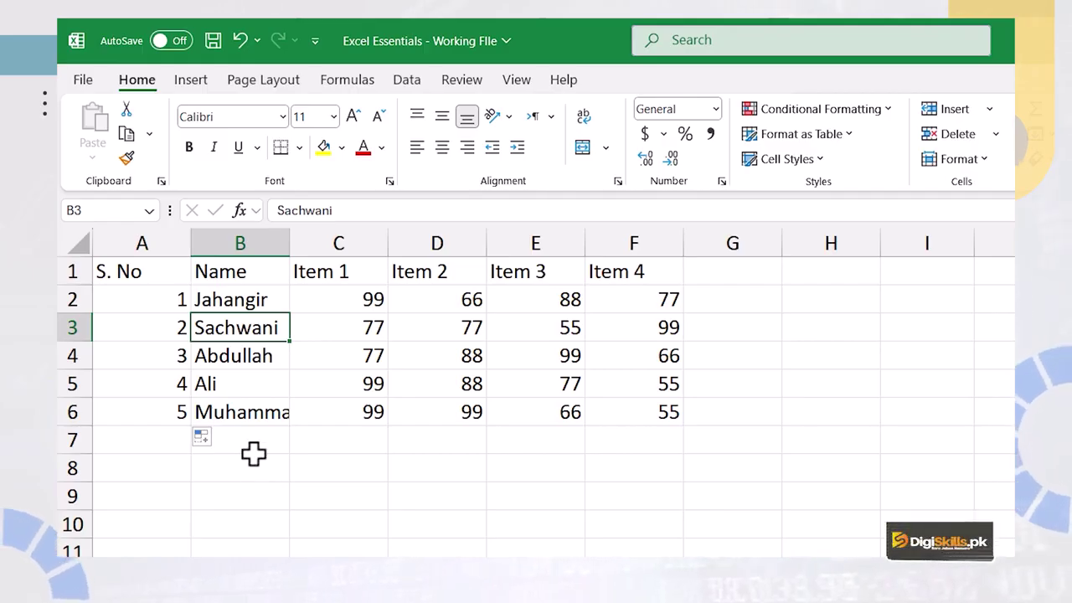
{"action": "left_click", "coordinate": [254, 454]}
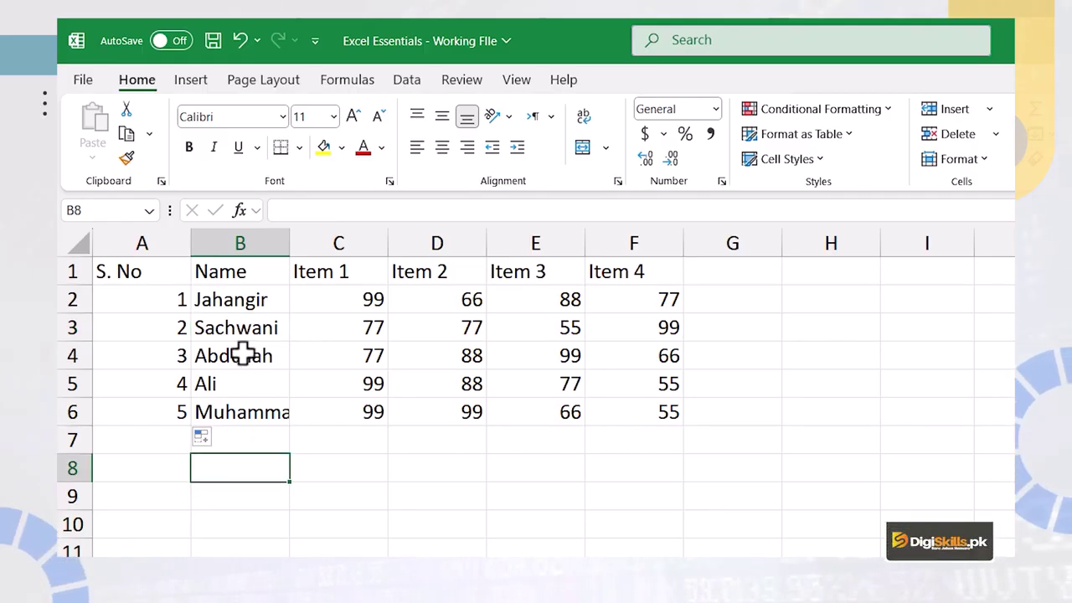
Widen the Name column B freely, then autofit it to its longest entry
{"action": "left_click", "coordinate": [254, 412]}
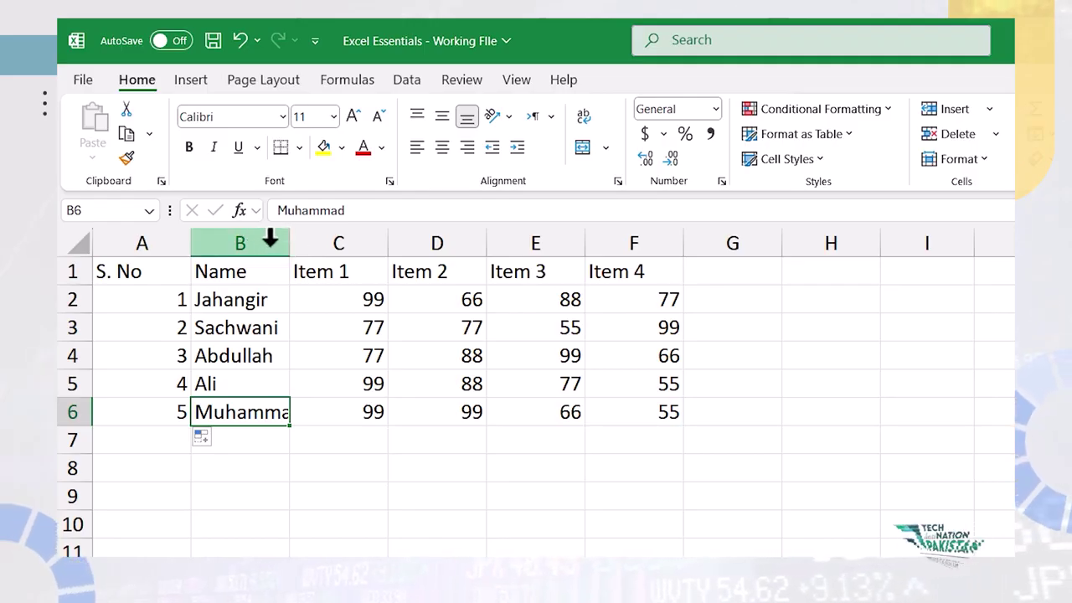
{"action": "left_click_drag", "start_coordinate": [288, 243], "coordinate": [420, 243]}
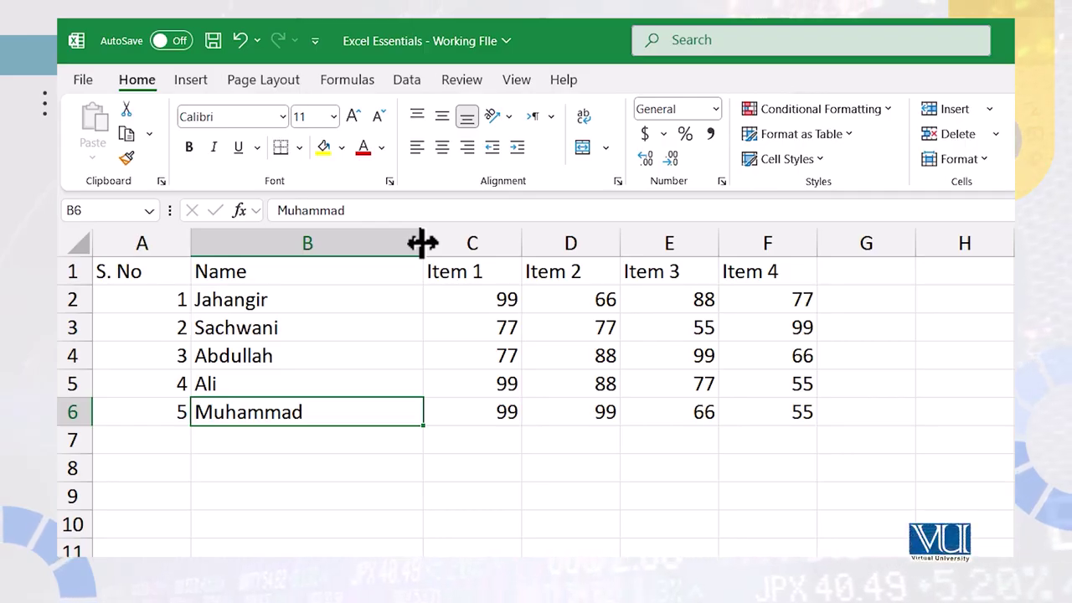
{"action": "double_click", "coordinate": [423, 243]}
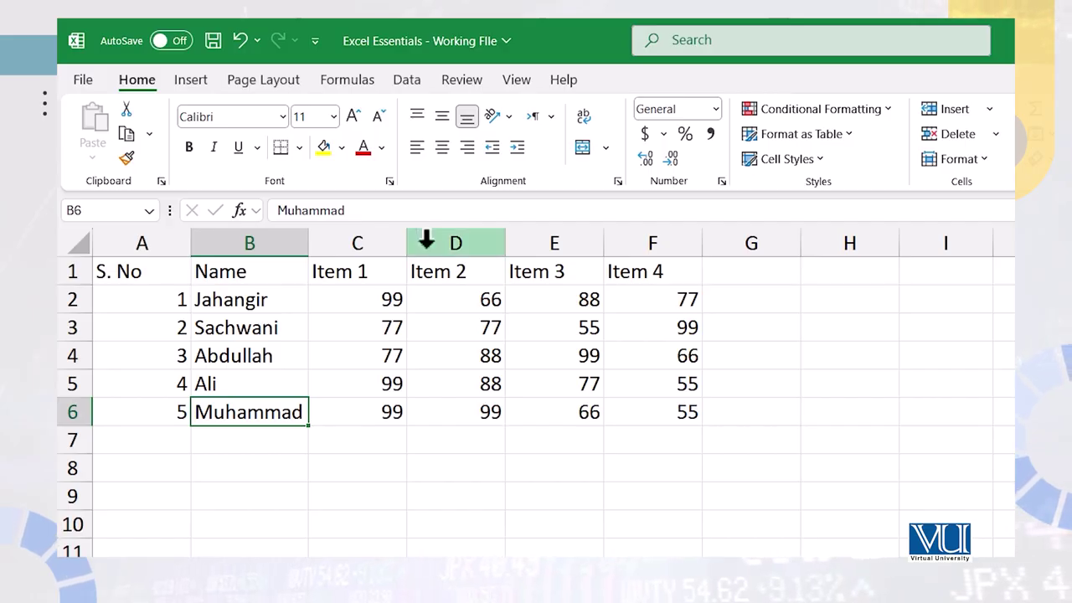
Autofit the widths of the S. No column and the four item columns C to F
{"action": "double_click", "coordinate": [190, 243]}
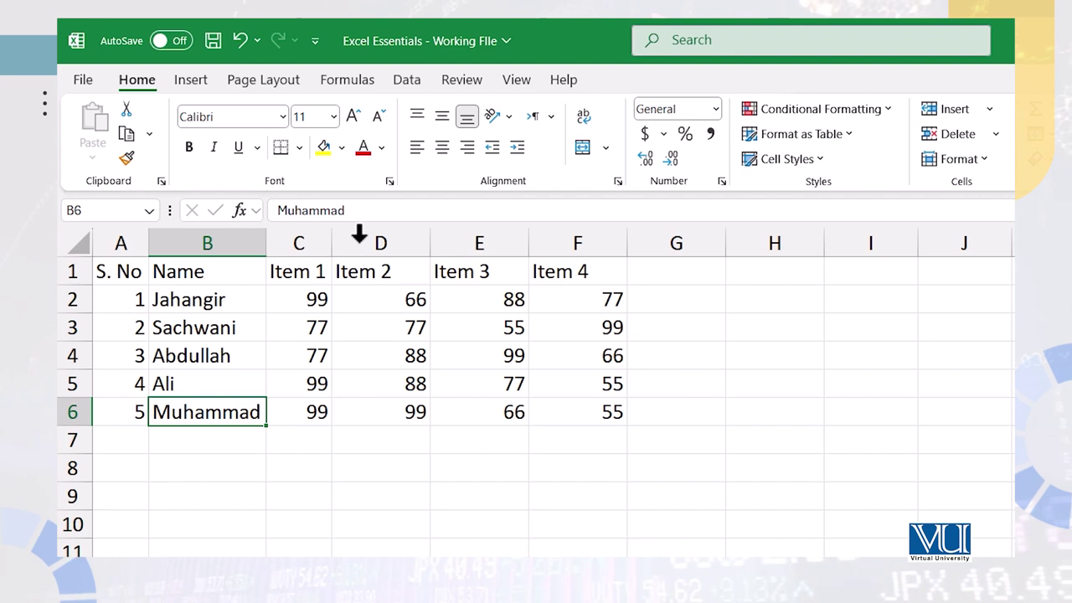
{"action": "double_click", "coordinate": [429, 242]}
{"action": "double_click", "coordinate": [497, 243]}
{"action": "left_click", "coordinate": [429, 355]}
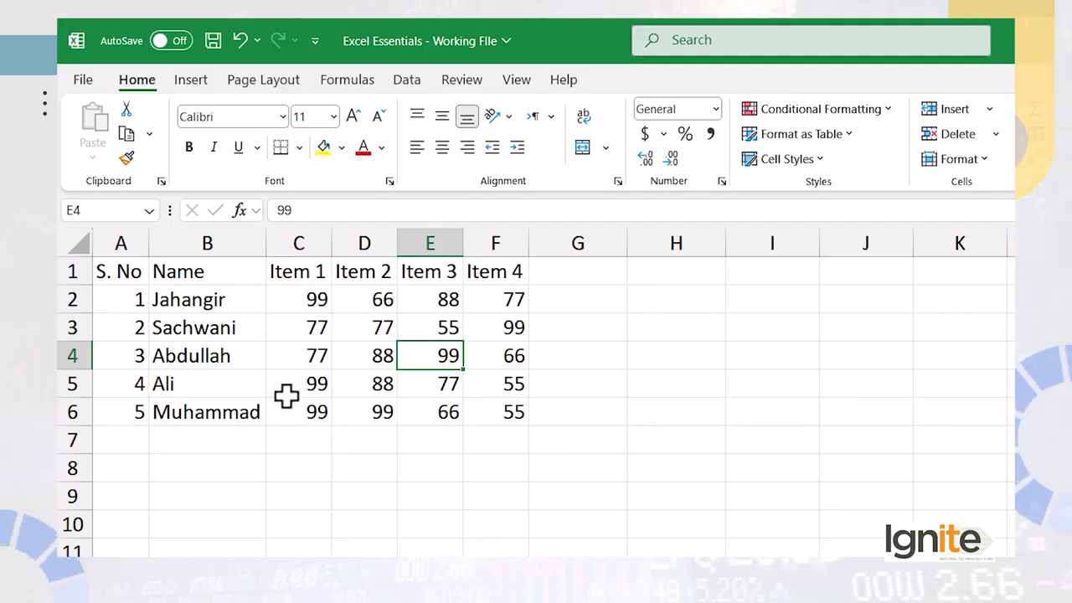
{"action": "double_click", "coordinate": [306, 302]}
{"action": "left_click", "coordinate": [321, 352]}
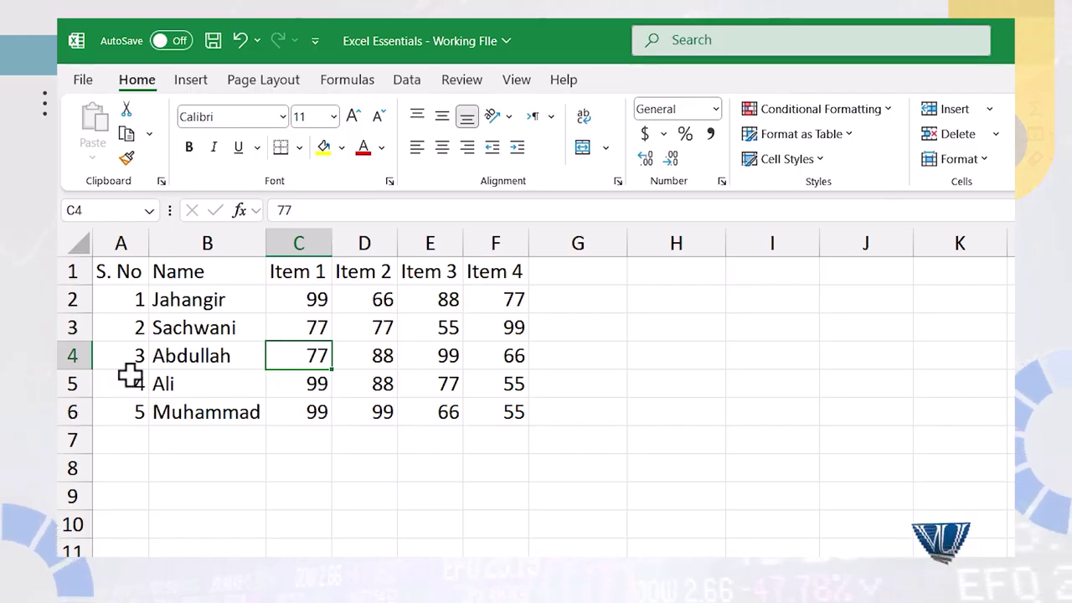
Move the last two data rows, A5:F6, by cutting them and pasting at K5
{"action": "left_click_drag", "start_coordinate": [126, 381], "coordinate": [481, 410]}
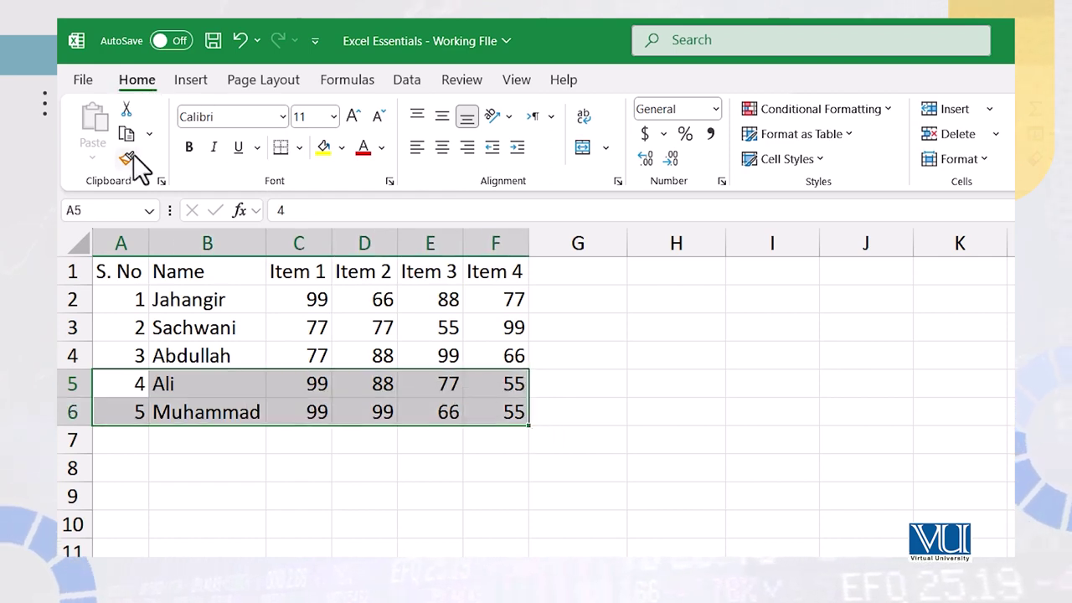
{"action": "left_click", "coordinate": [127, 111]}
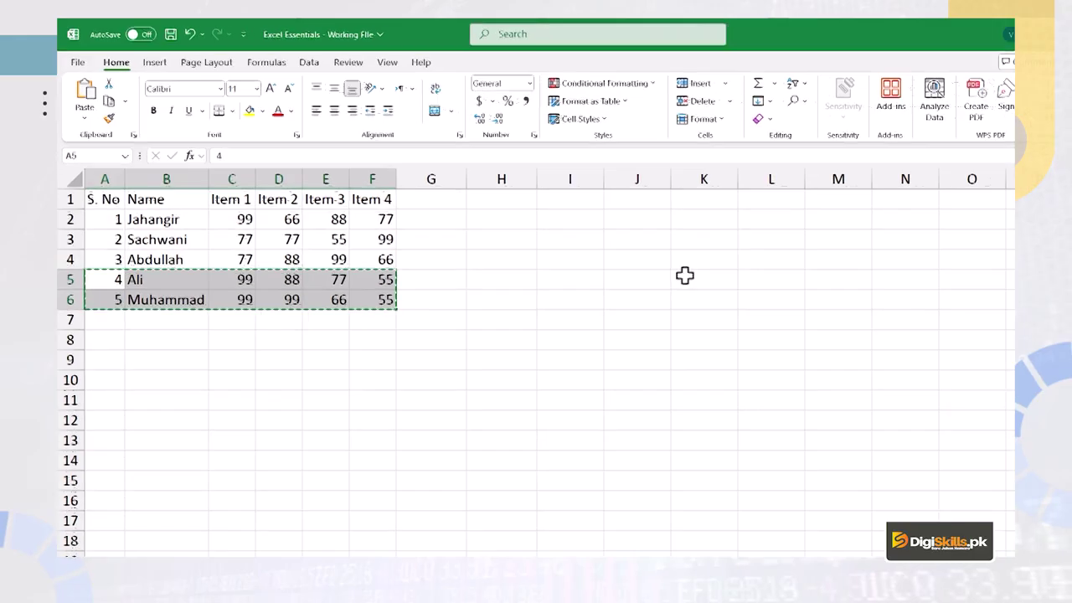
{"action": "left_click", "coordinate": [921, 377]}
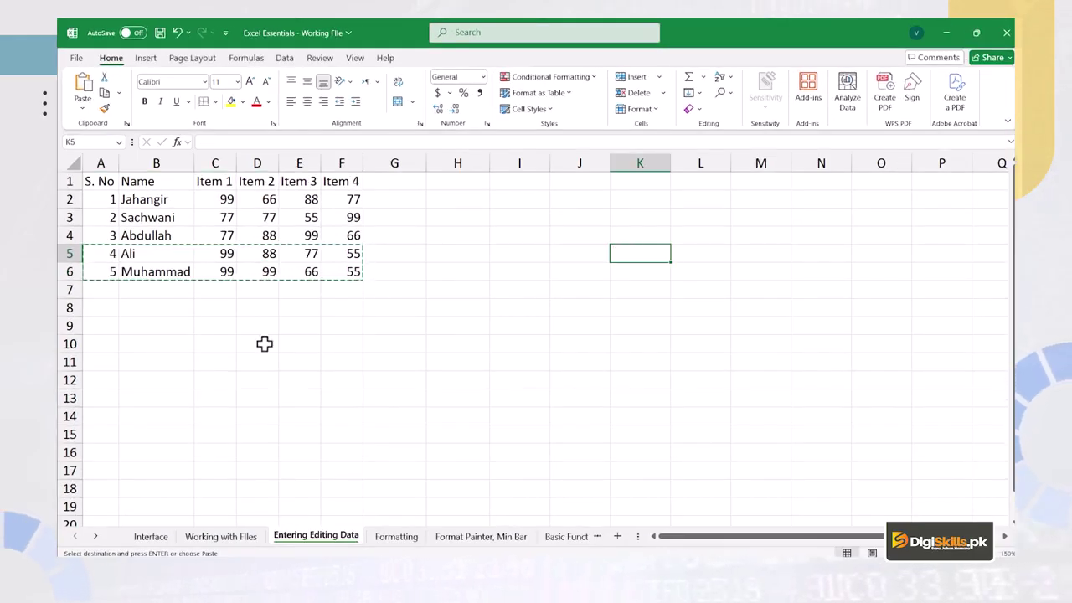
{"action": "left_click", "coordinate": [88, 91]}
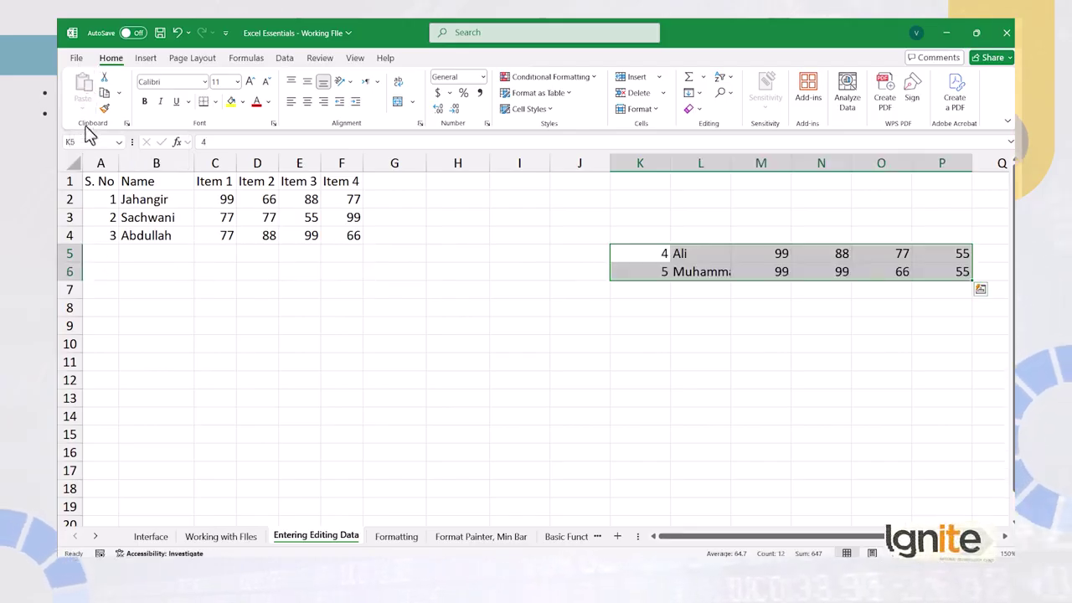
Copy the header and remaining data rows in A1:F4 and paste them at A9, then select C9
{"action": "left_click_drag", "start_coordinate": [92, 177], "coordinate": [325, 235]}
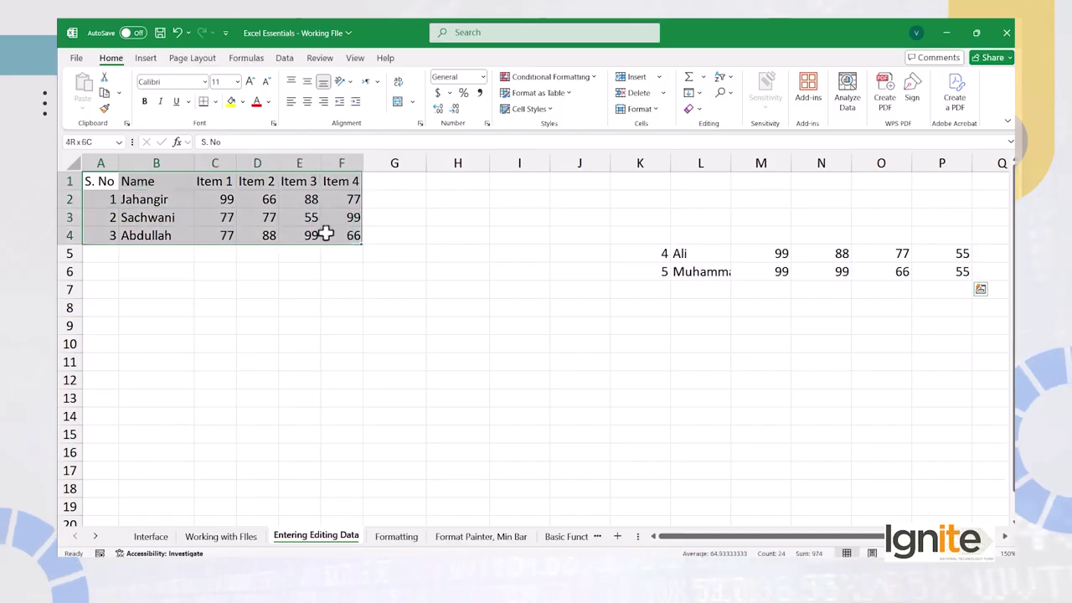
{"action": "left_click", "coordinate": [103, 94]}
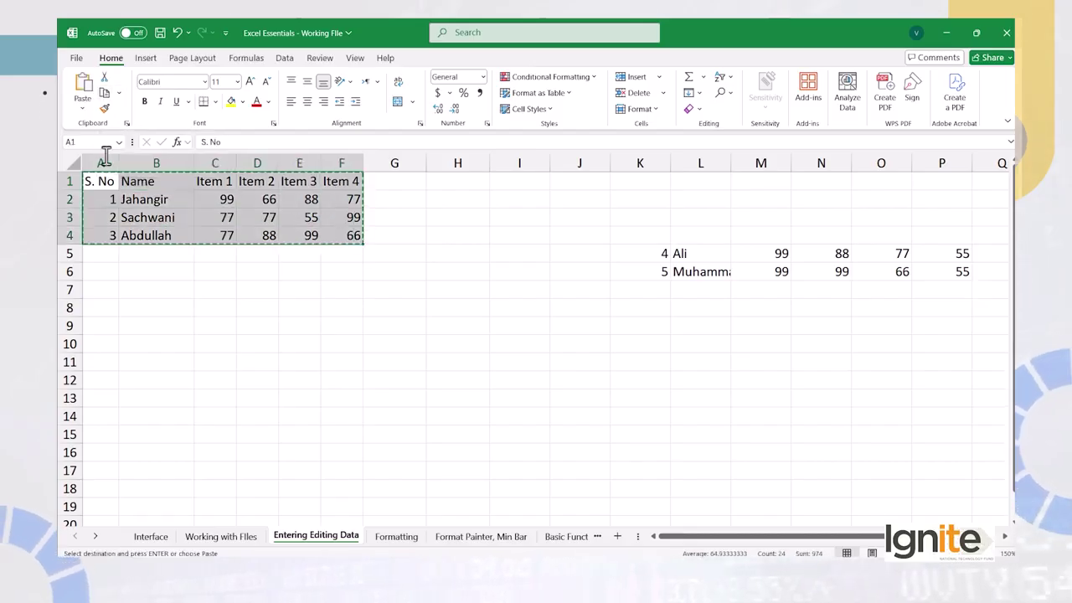
{"action": "left_click", "coordinate": [98, 326]}
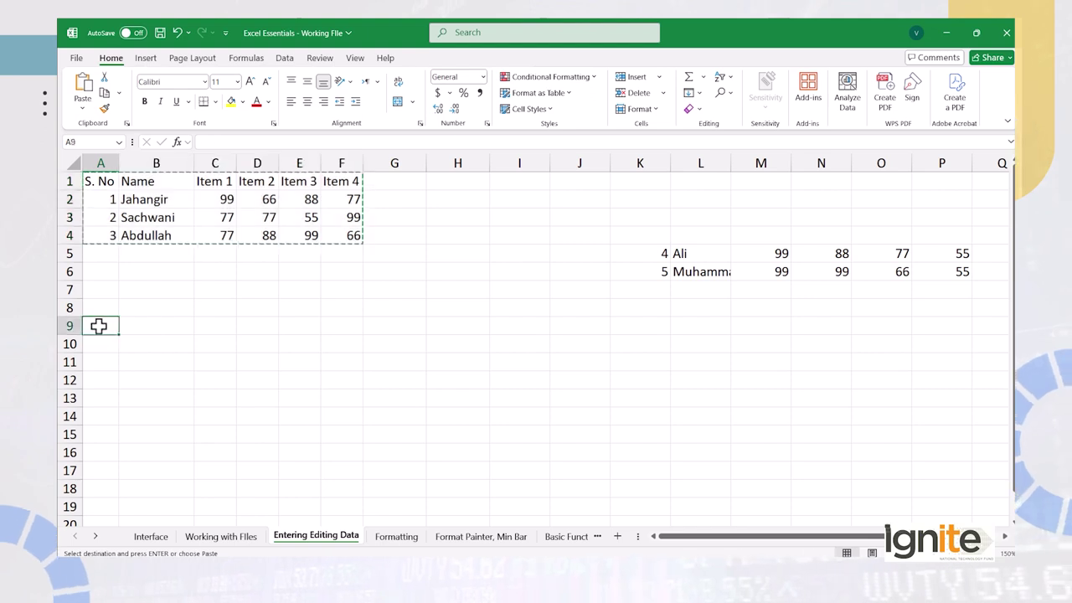
{"action": "left_click", "coordinate": [84, 84]}
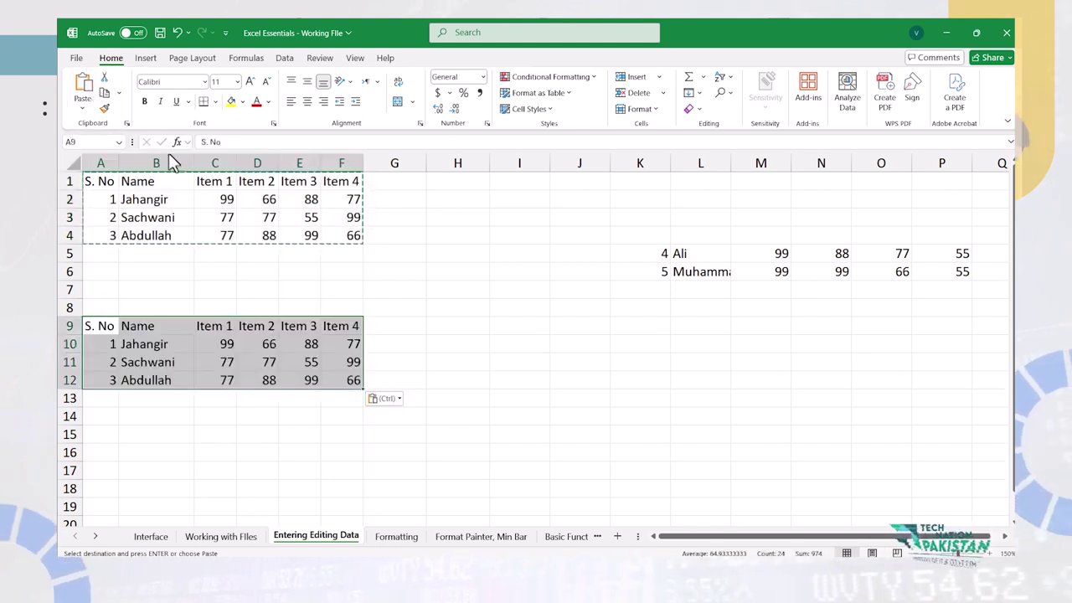
{"action": "left_click", "coordinate": [234, 334]}
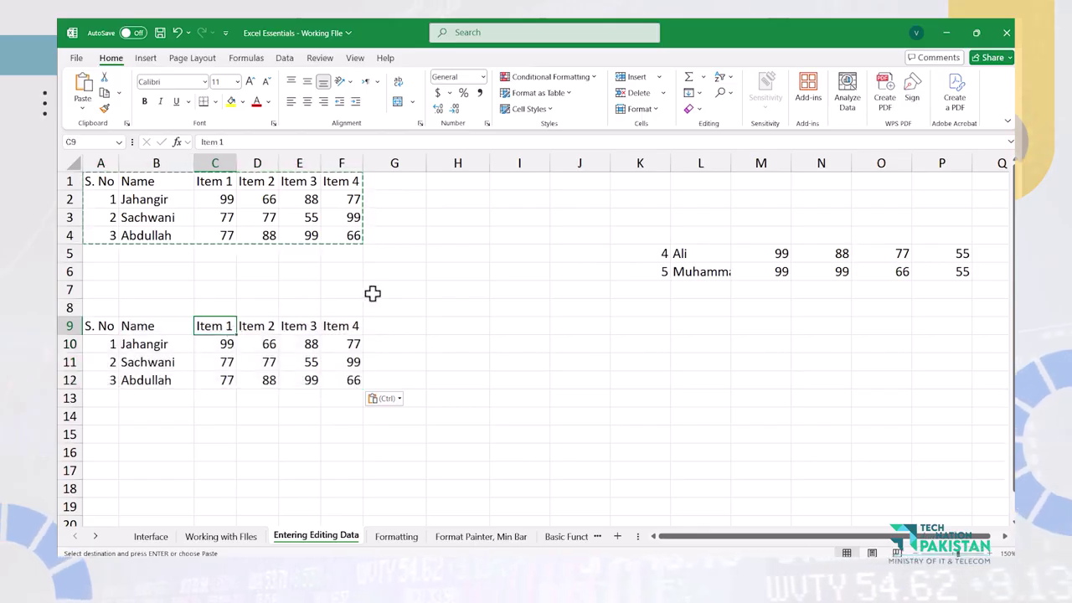